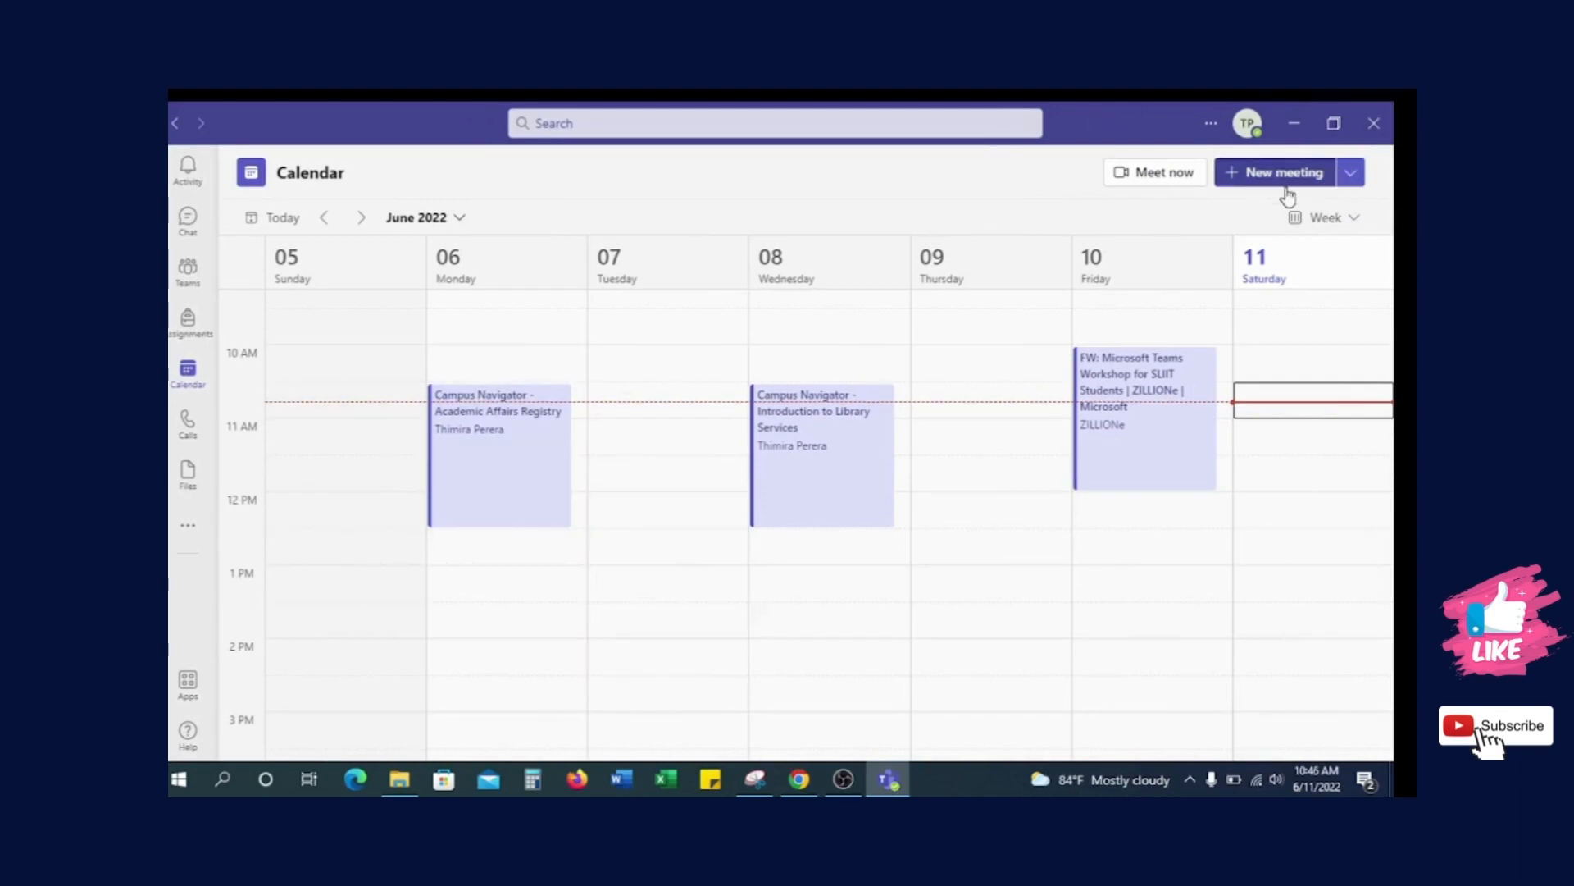
Create a new webinar titled "Test Webinar", leaving the required presenters empty
{"action": "left_click", "coordinate": [1353, 178]}
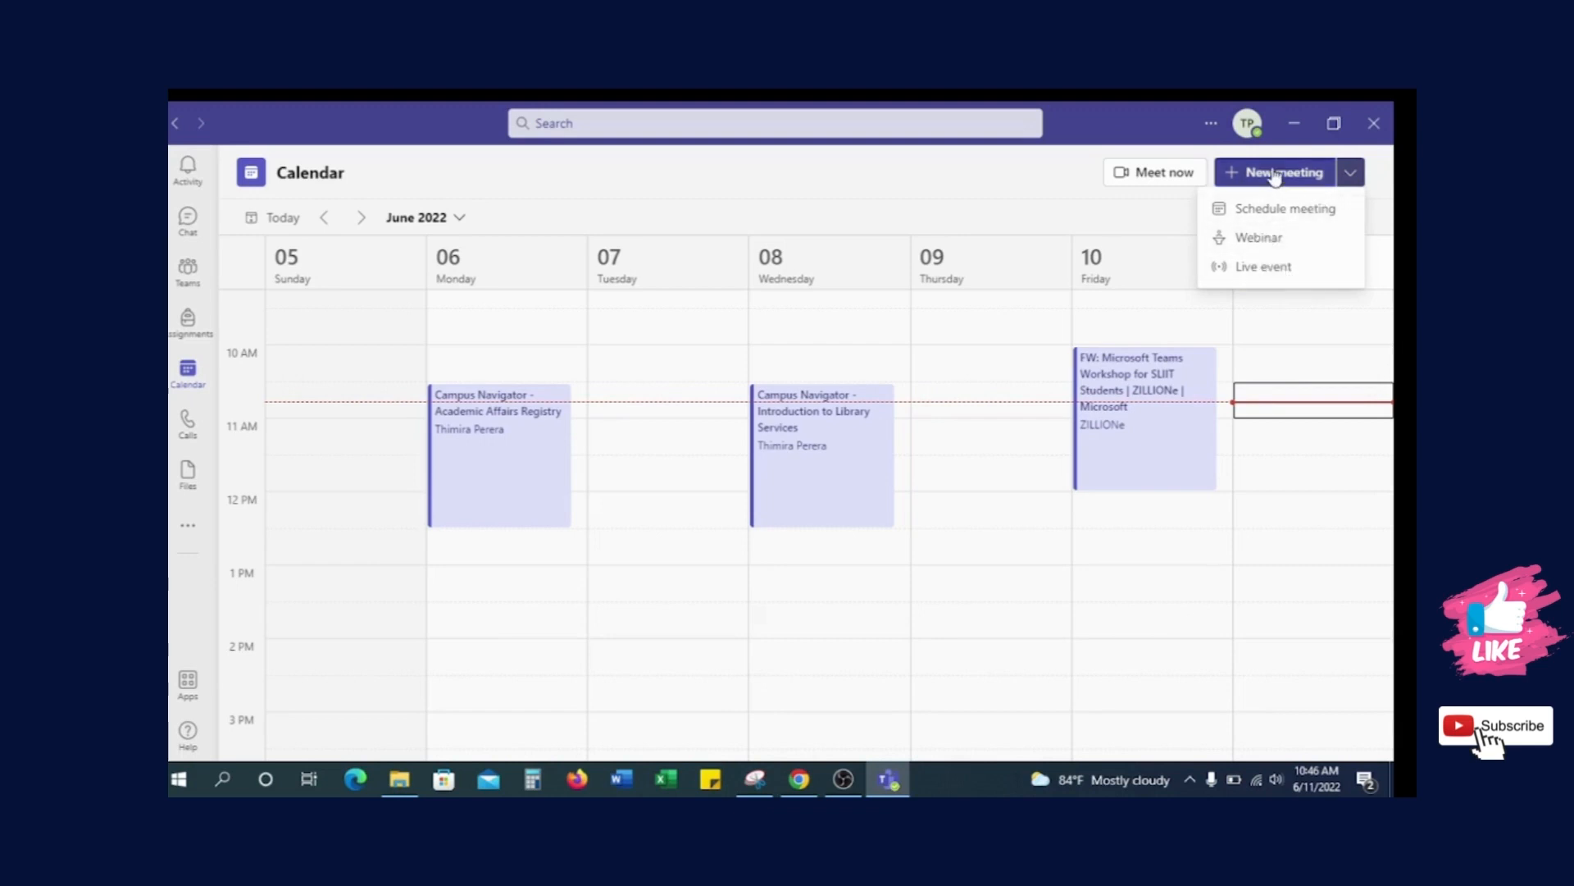
{"action": "left_click", "coordinate": [1255, 239]}
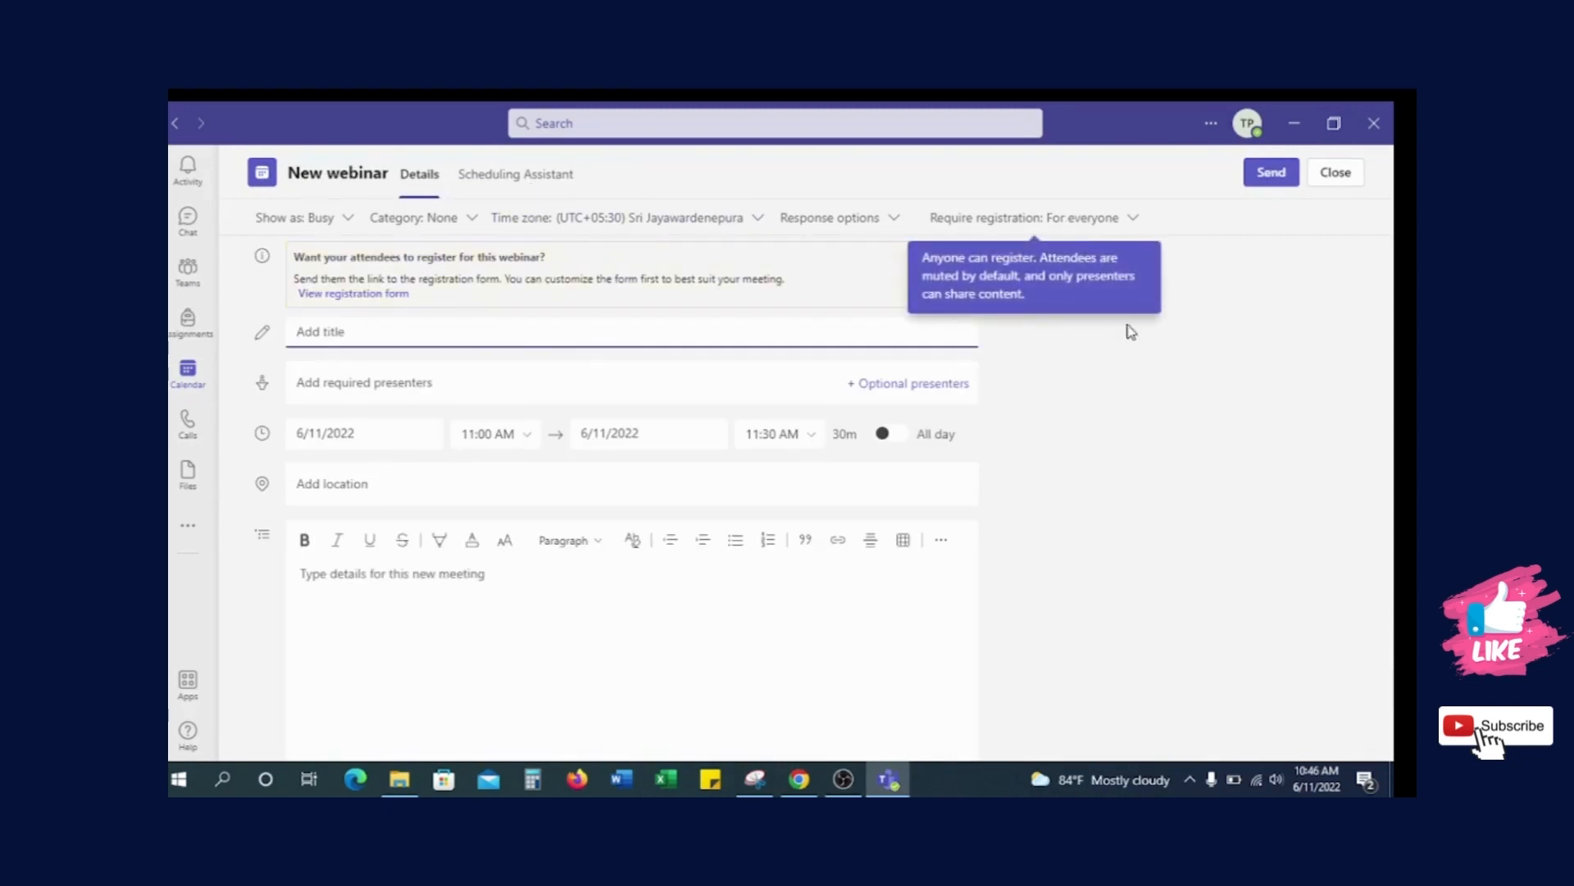
{"action": "left_click", "coordinate": [1205, 387]}
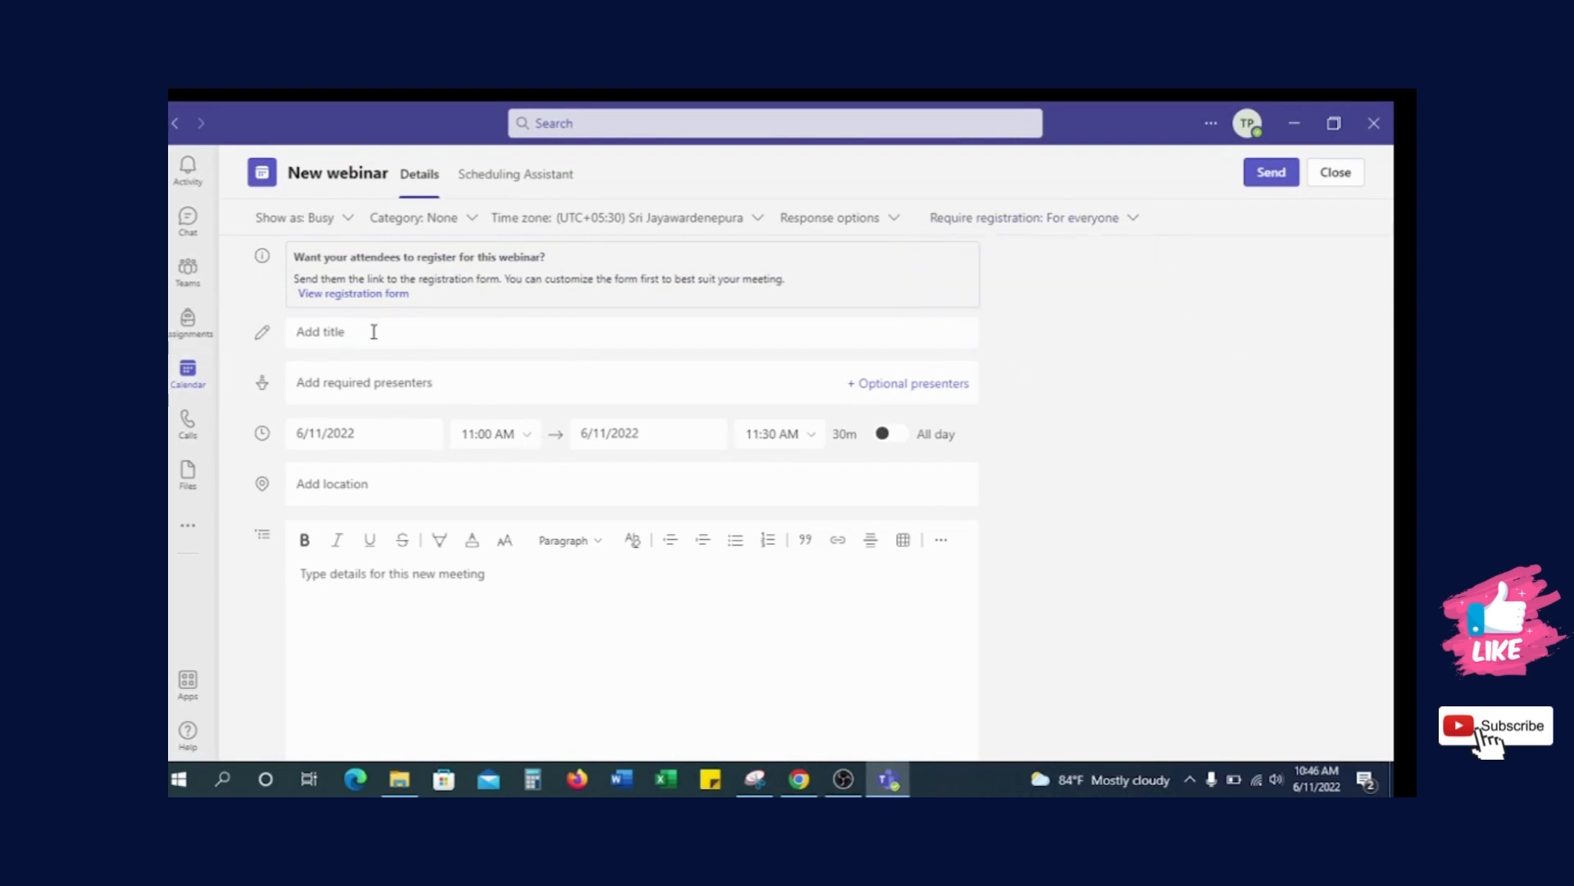
{"action": "left_click", "coordinate": [443, 332]}
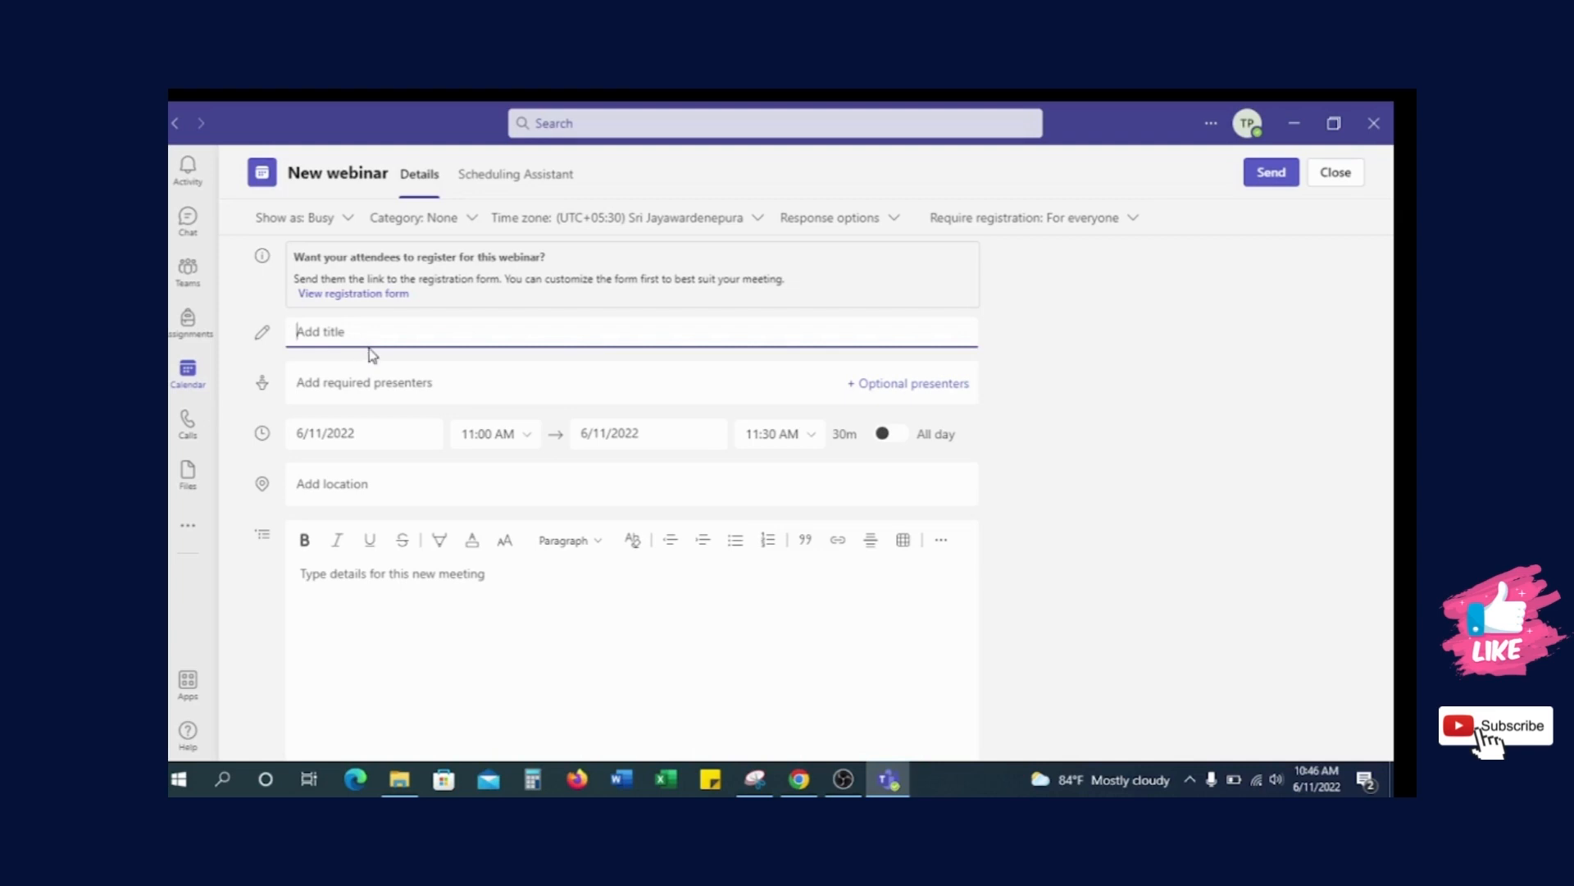
{"action": "type", "text": "Test Webinar"}
{"action": "left_click", "coordinate": [435, 383]}
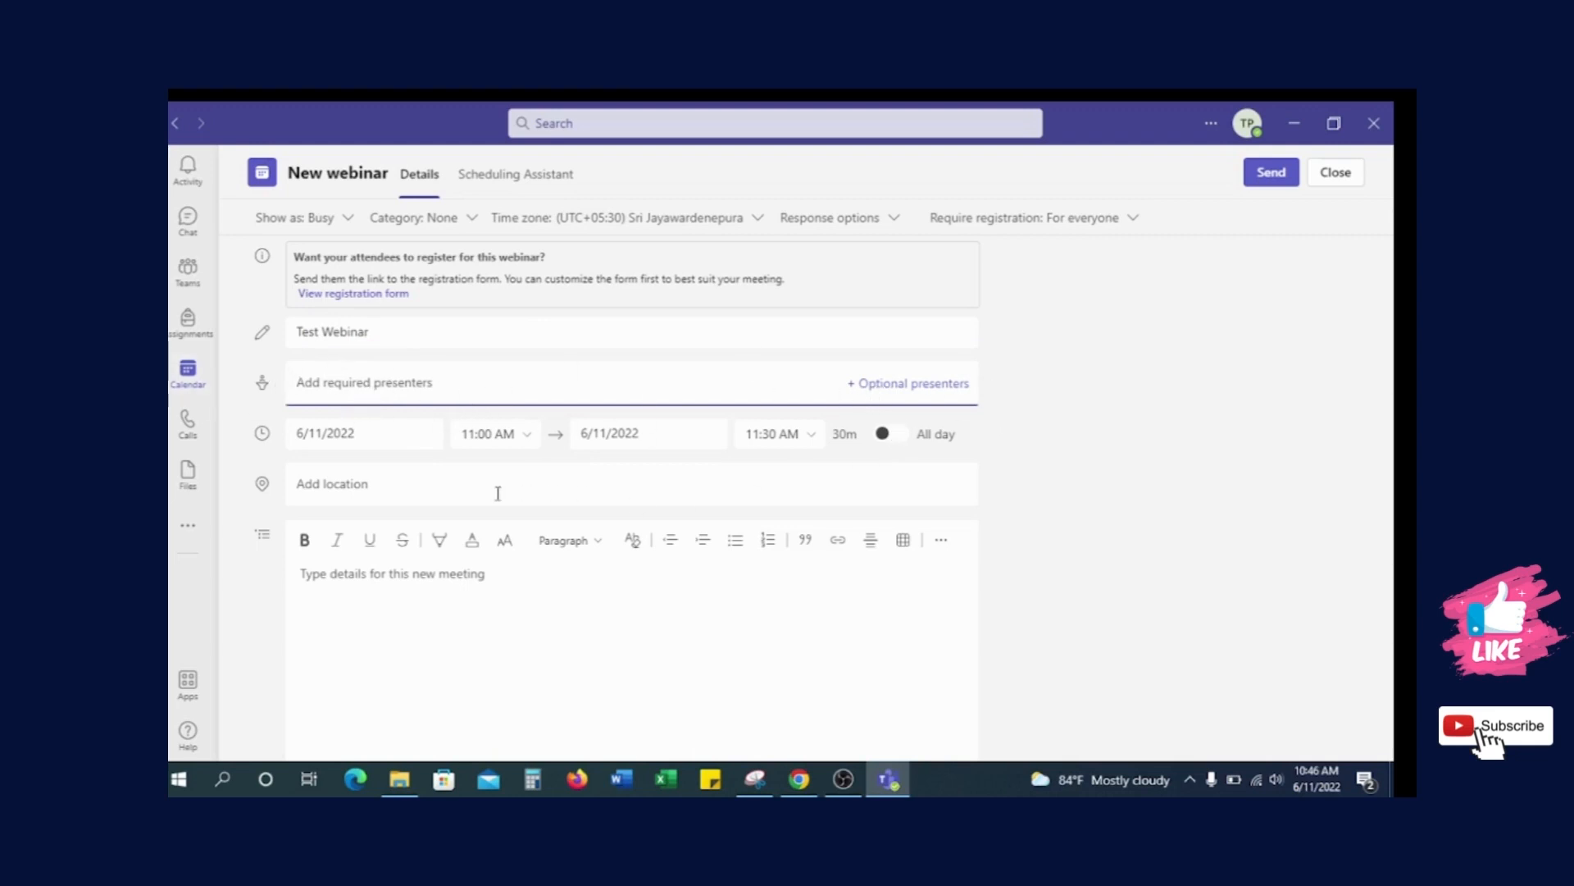
{"action": "left_click", "coordinate": [526, 435]}
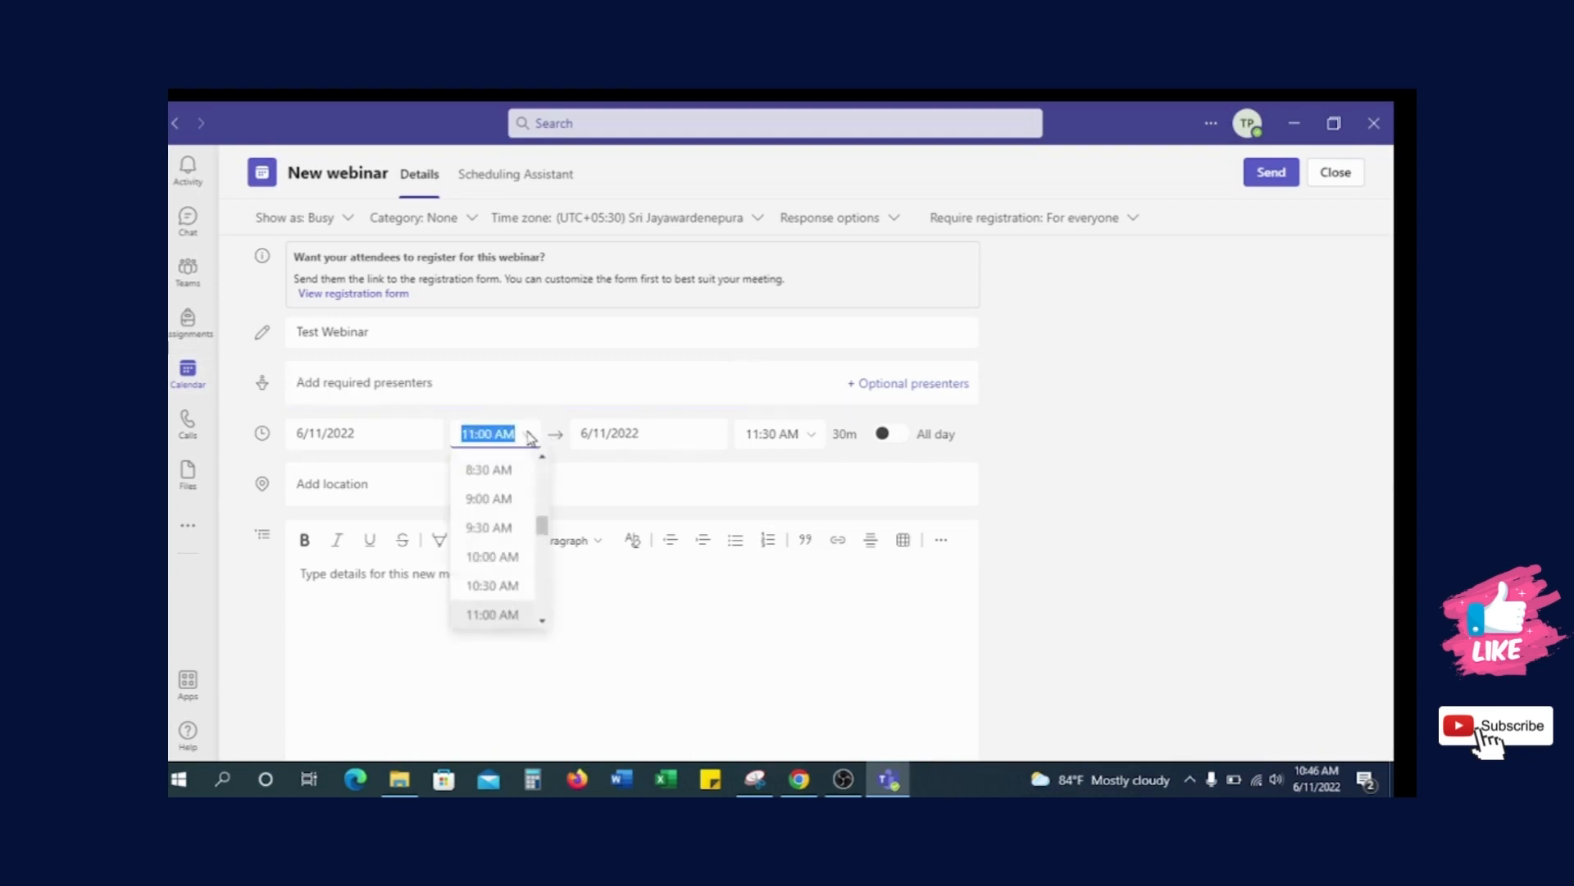
{"action": "left_click", "coordinate": [504, 560]}
{"action": "left_click", "coordinate": [810, 437]}
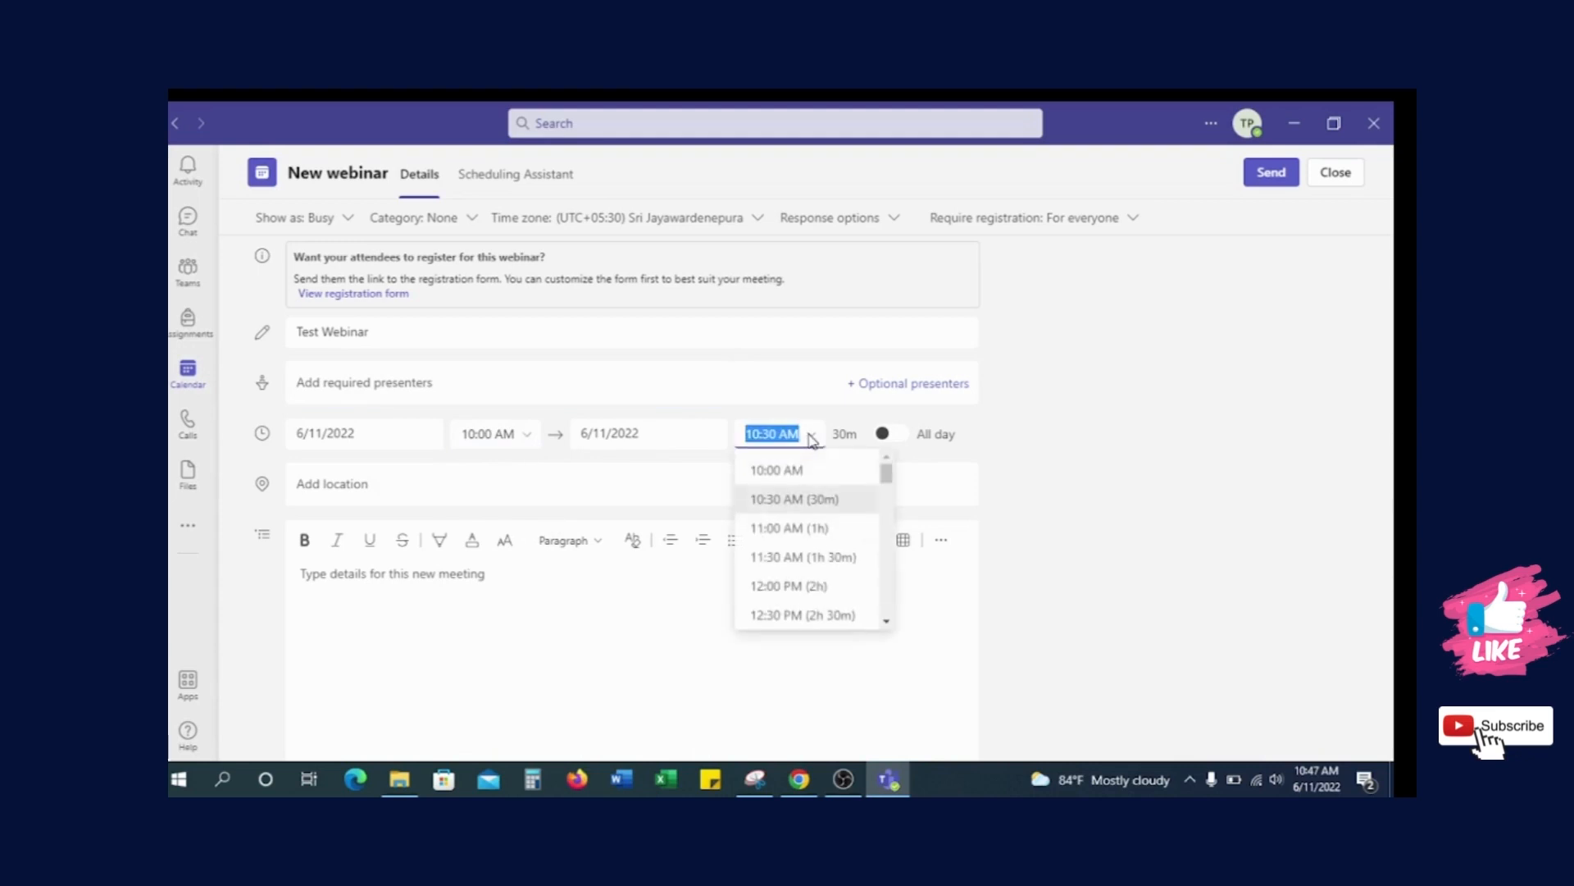
{"action": "left_click", "coordinate": [527, 435]}
{"action": "scroll", "coordinate": [509, 579], "scroll_direction": "down", "scroll_amount": 2}
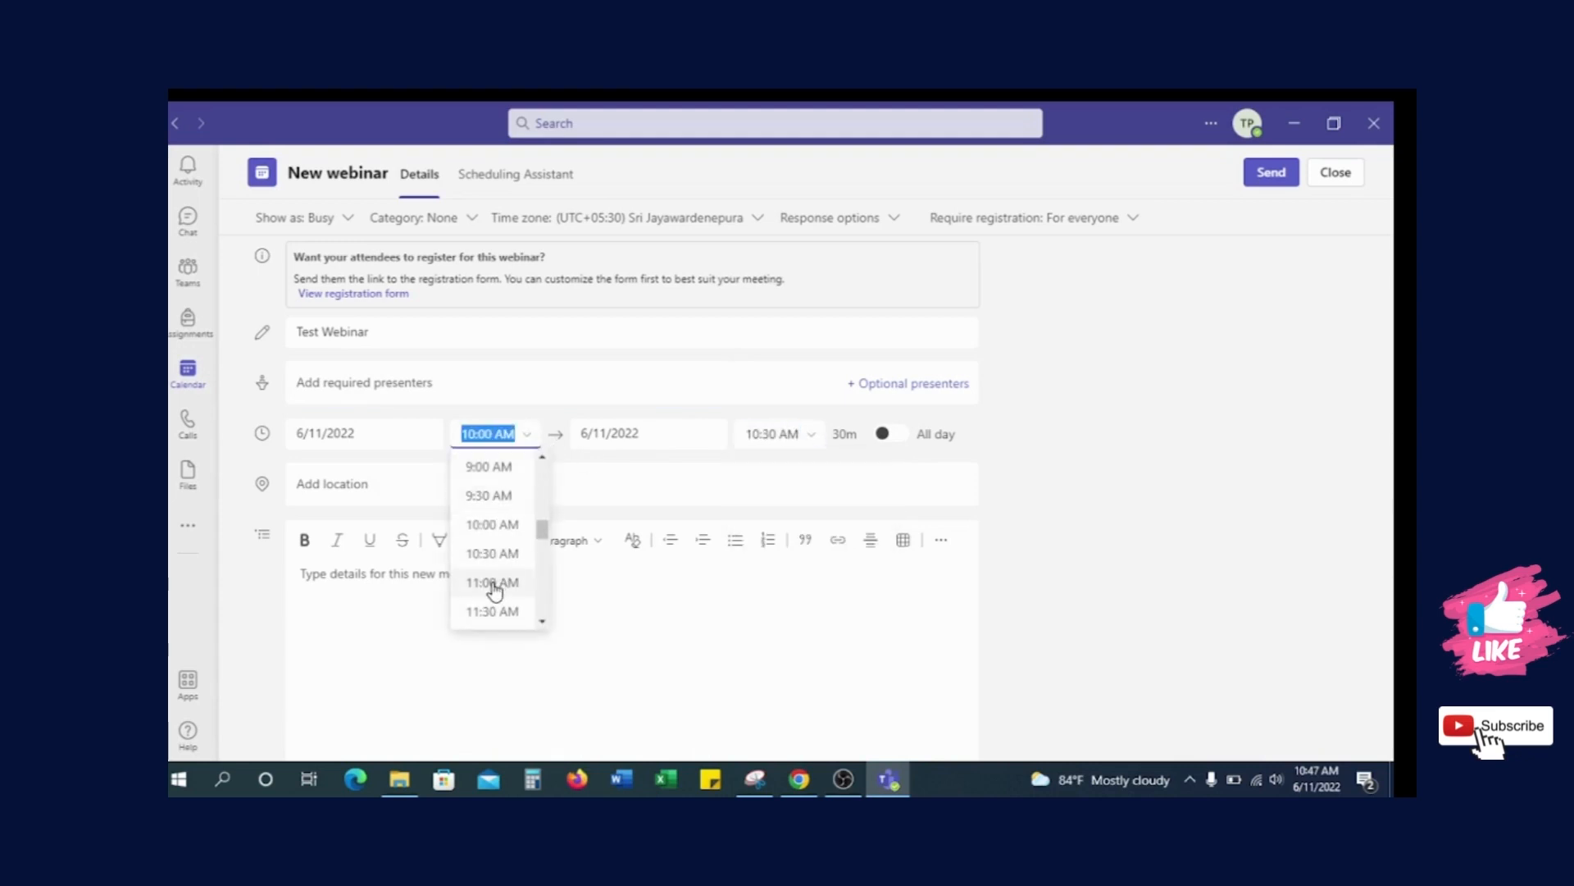
{"action": "left_click", "coordinate": [509, 581]}
Set the webinar's end time to 12:30 PM, keeping its start at 11:00 AM
{"action": "left_click", "coordinate": [792, 435]}
{"action": "left_click", "coordinate": [792, 435]}
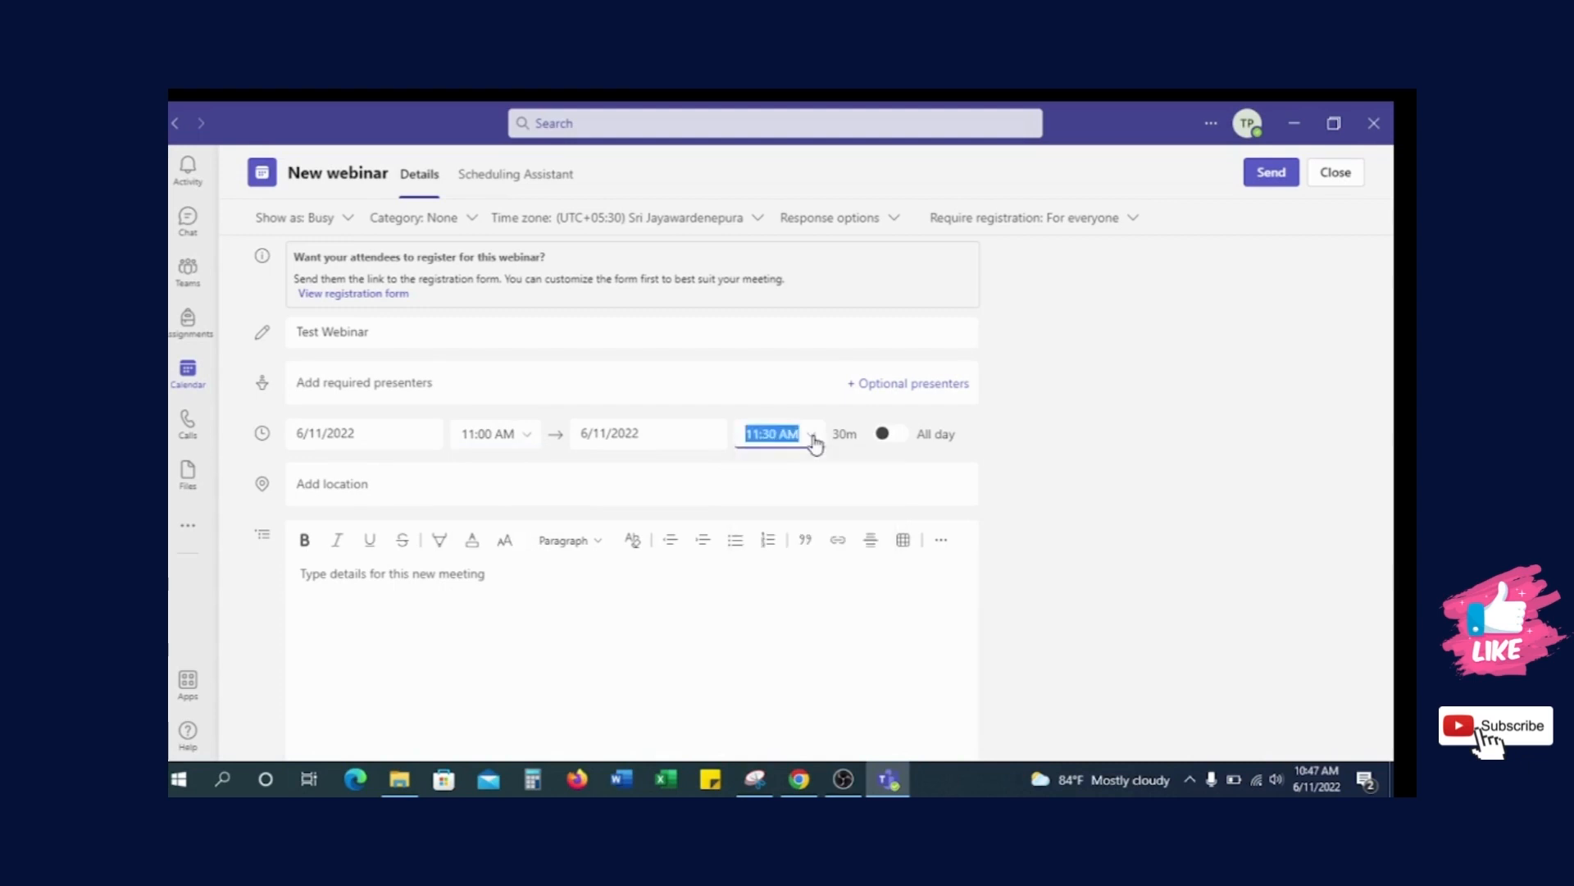
{"action": "left_click", "coordinate": [792, 435]}
{"action": "left_click", "coordinate": [789, 557]}
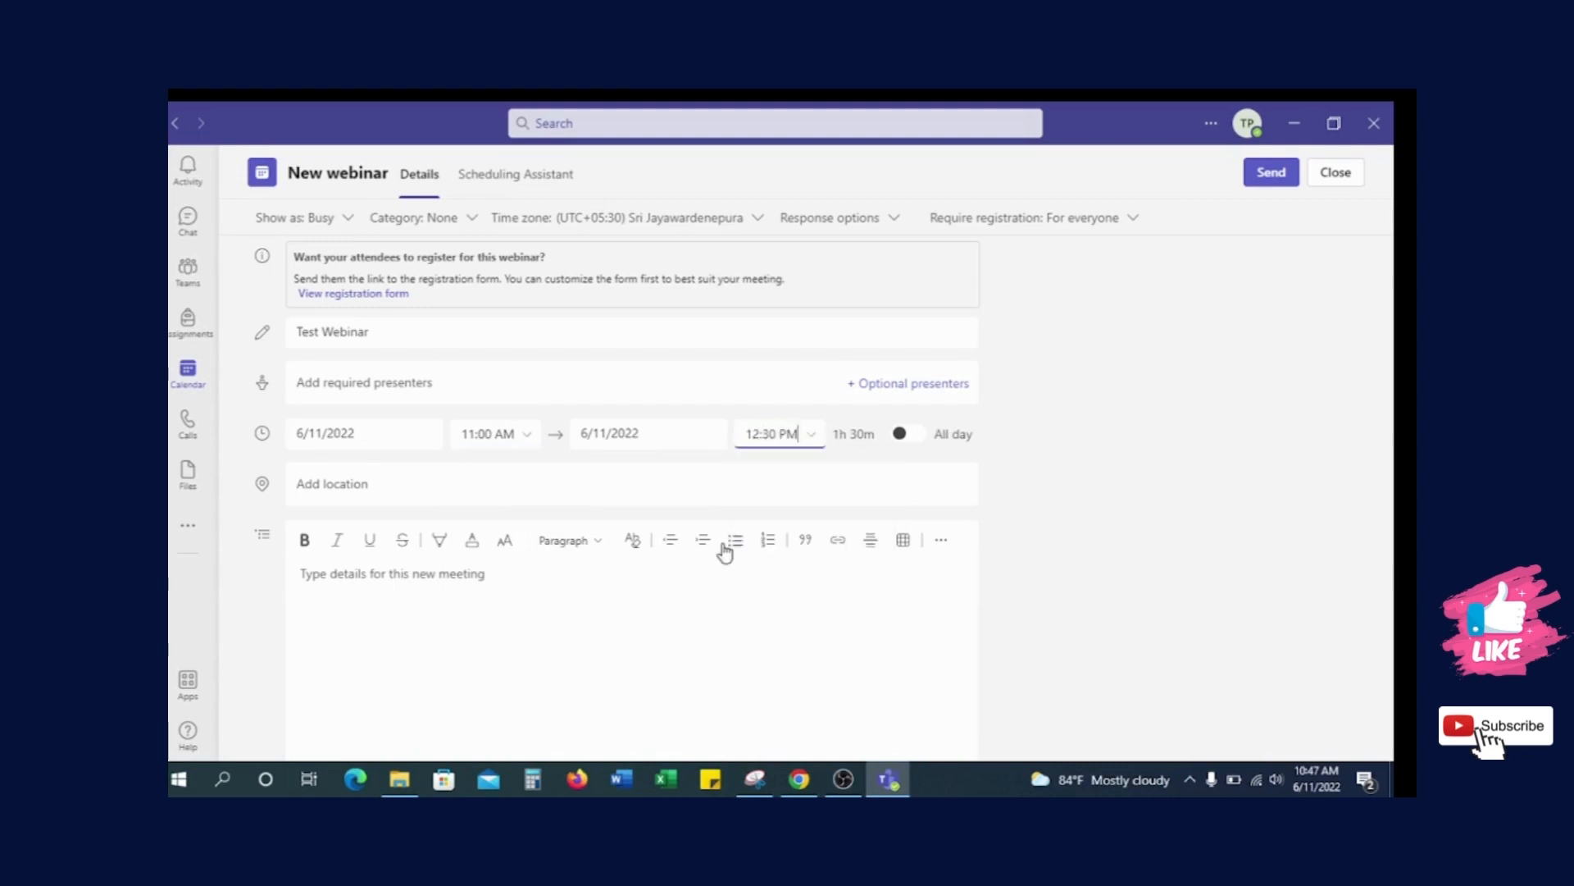
{"action": "scroll", "coordinate": [397, 531], "scroll_direction": "down", "scroll_amount": 1}
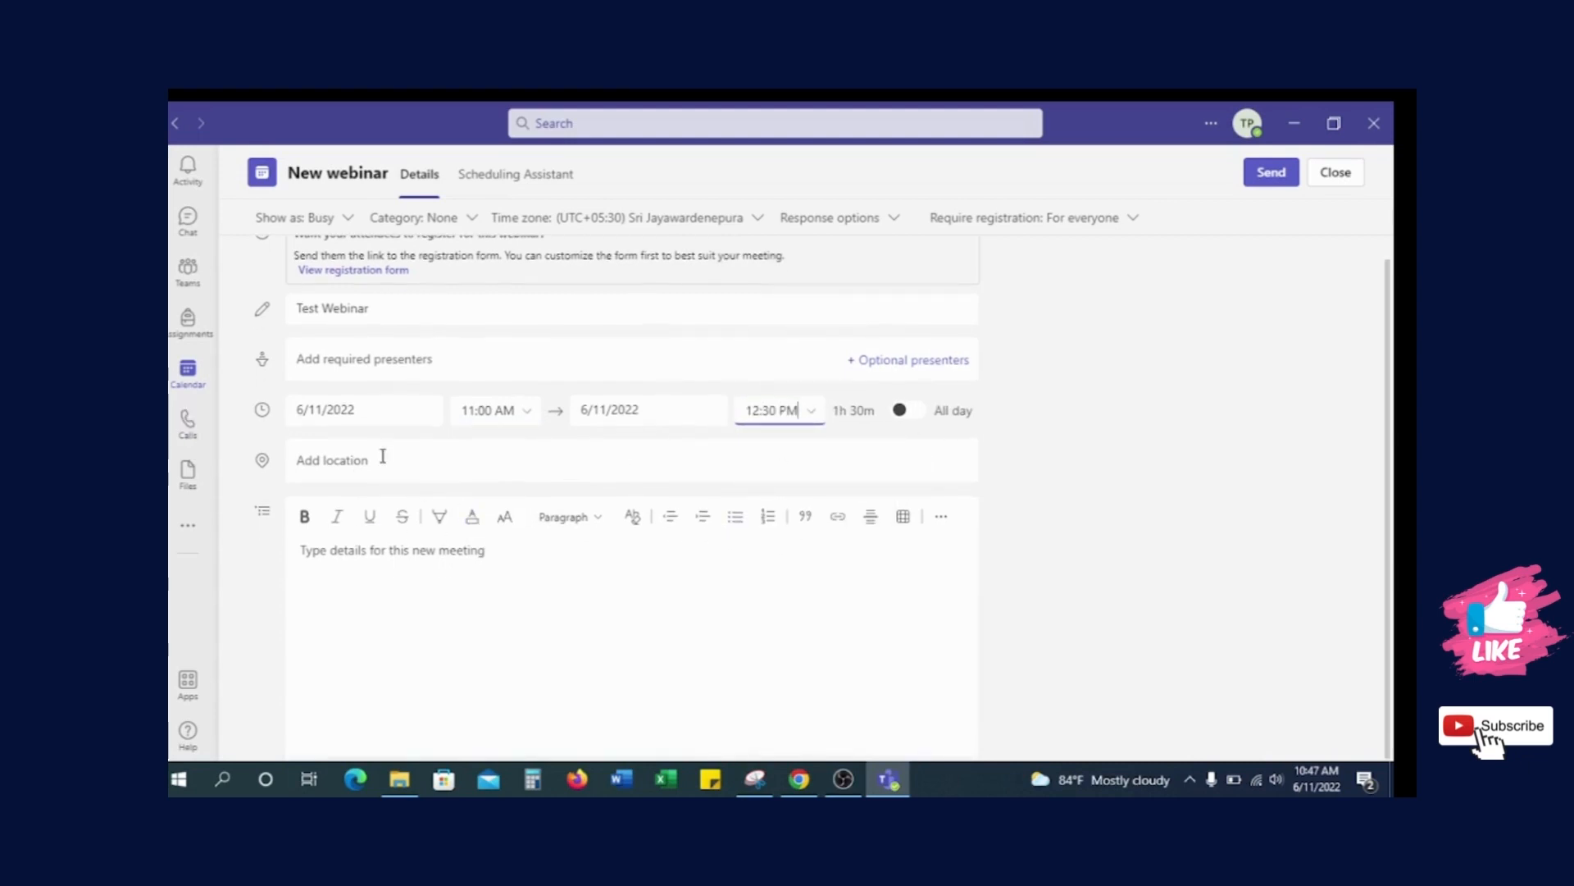
{"action": "left_click", "coordinate": [411, 546]}
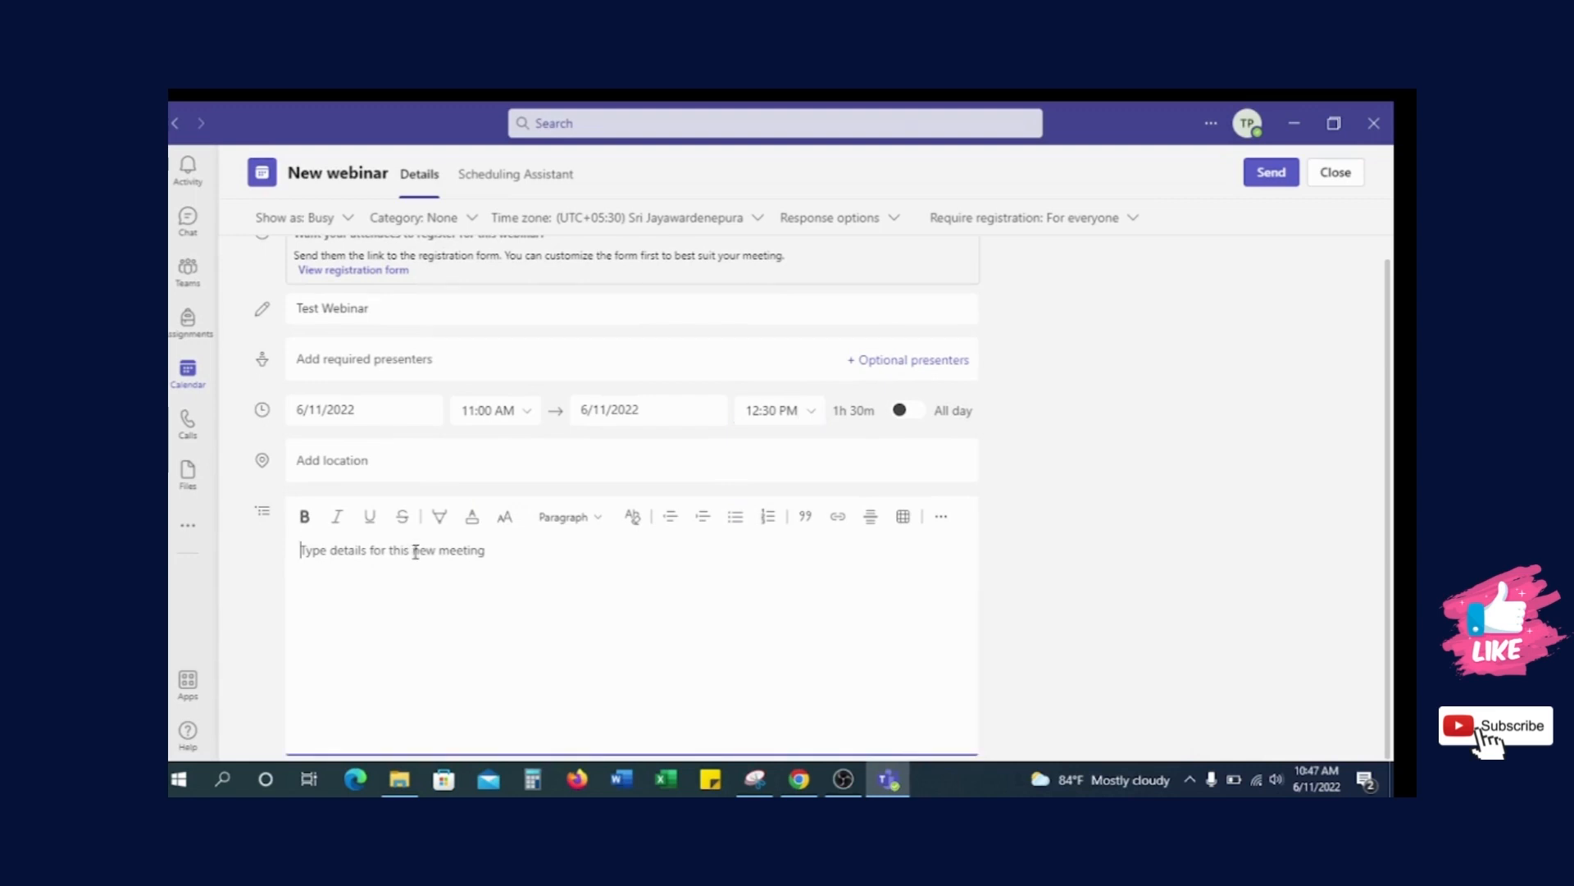
{"action": "type", "text": "test"}
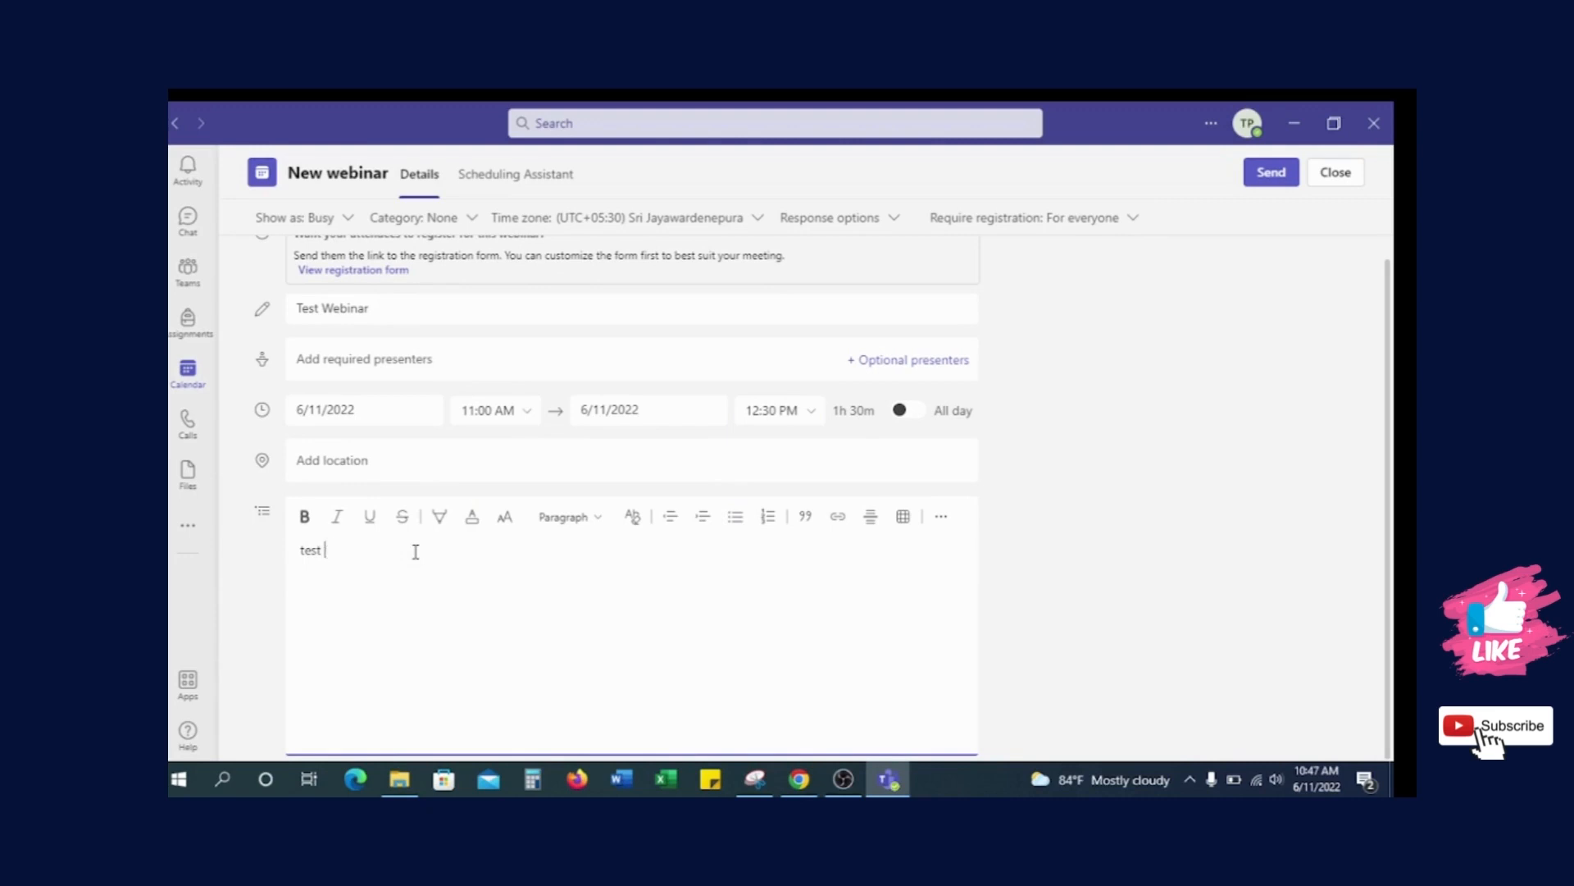
{"action": "key", "text": "BackSpace"}
{"action": "key", "text": "BackSpace"}
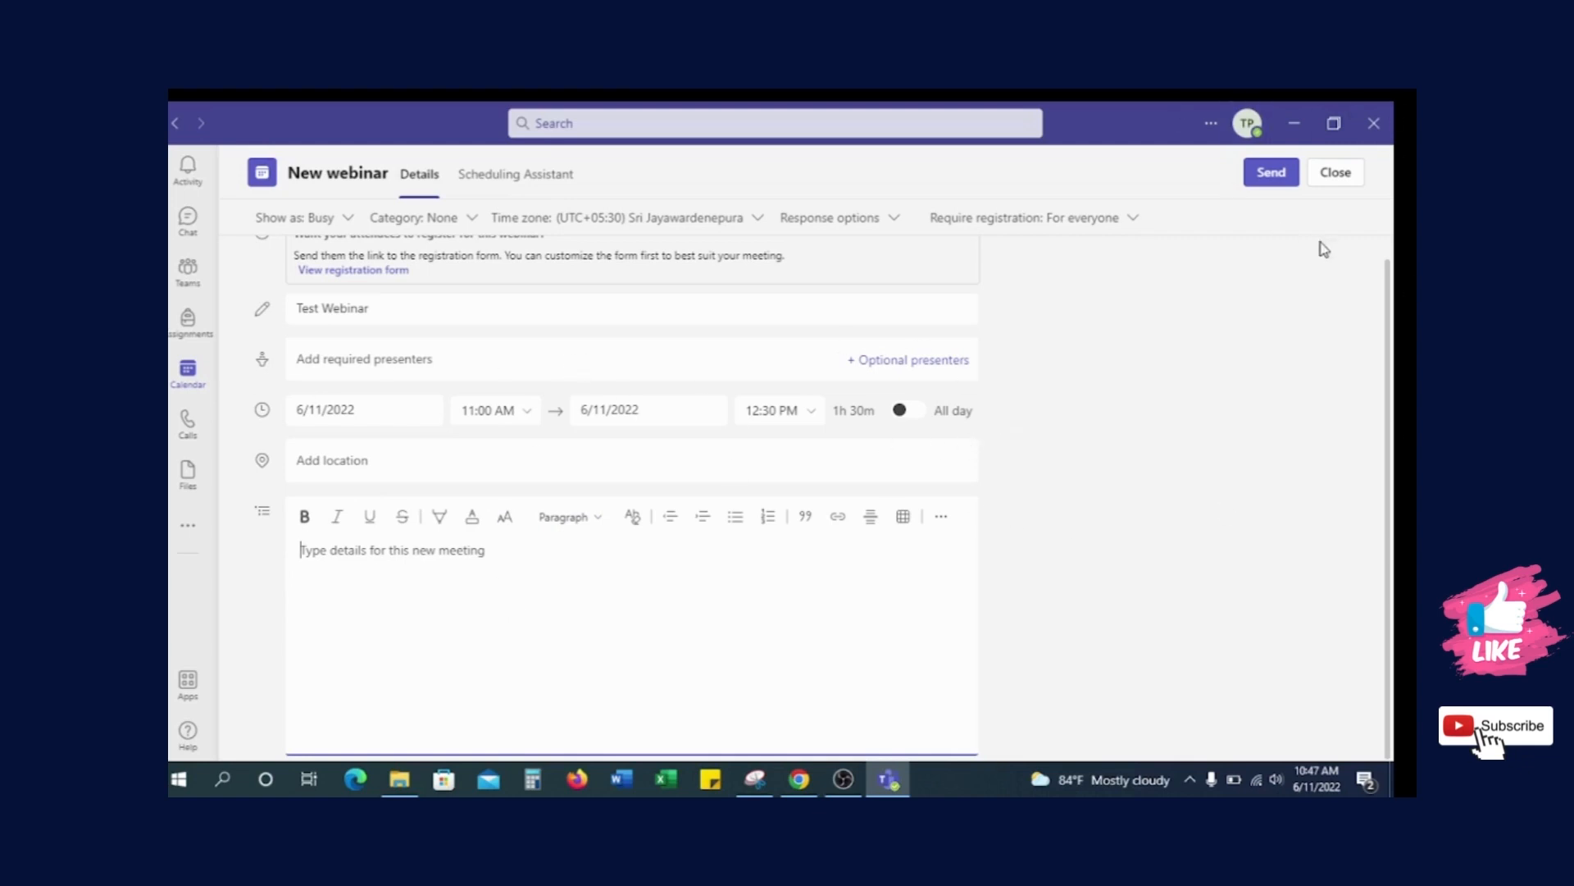
Review the entered webinar details and send the webinar to schedule it in the calendar
{"action": "scroll", "coordinate": [397, 492], "scroll_direction": "up", "scroll_amount": 1}
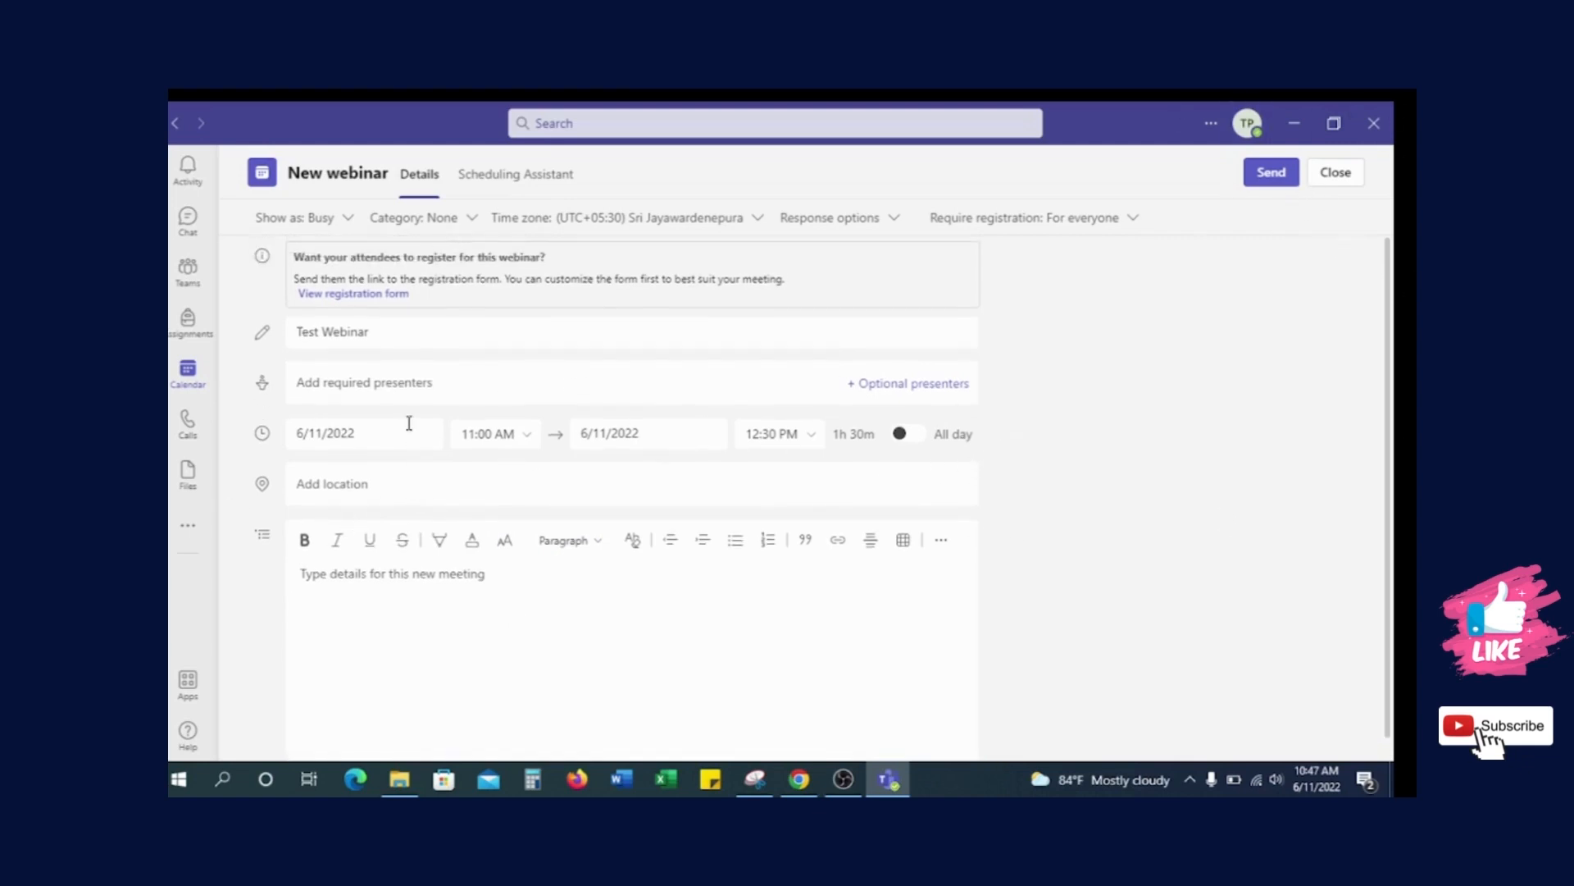
{"action": "scroll", "coordinate": [766, 534], "scroll_direction": "down", "scroll_amount": 1}
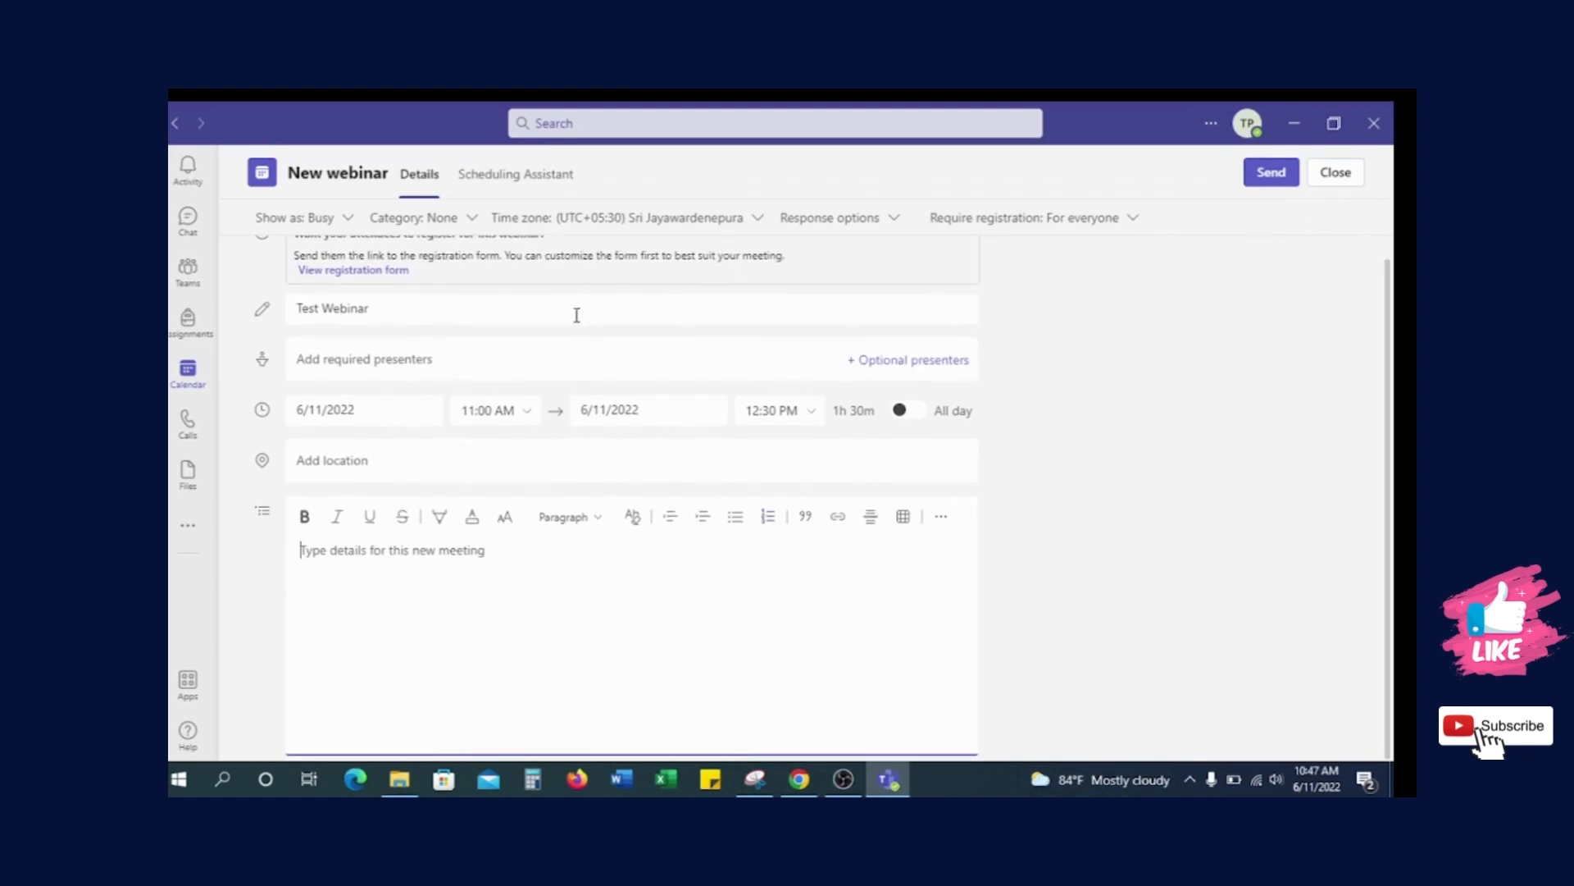
{"action": "left_click", "coordinate": [1271, 173]}
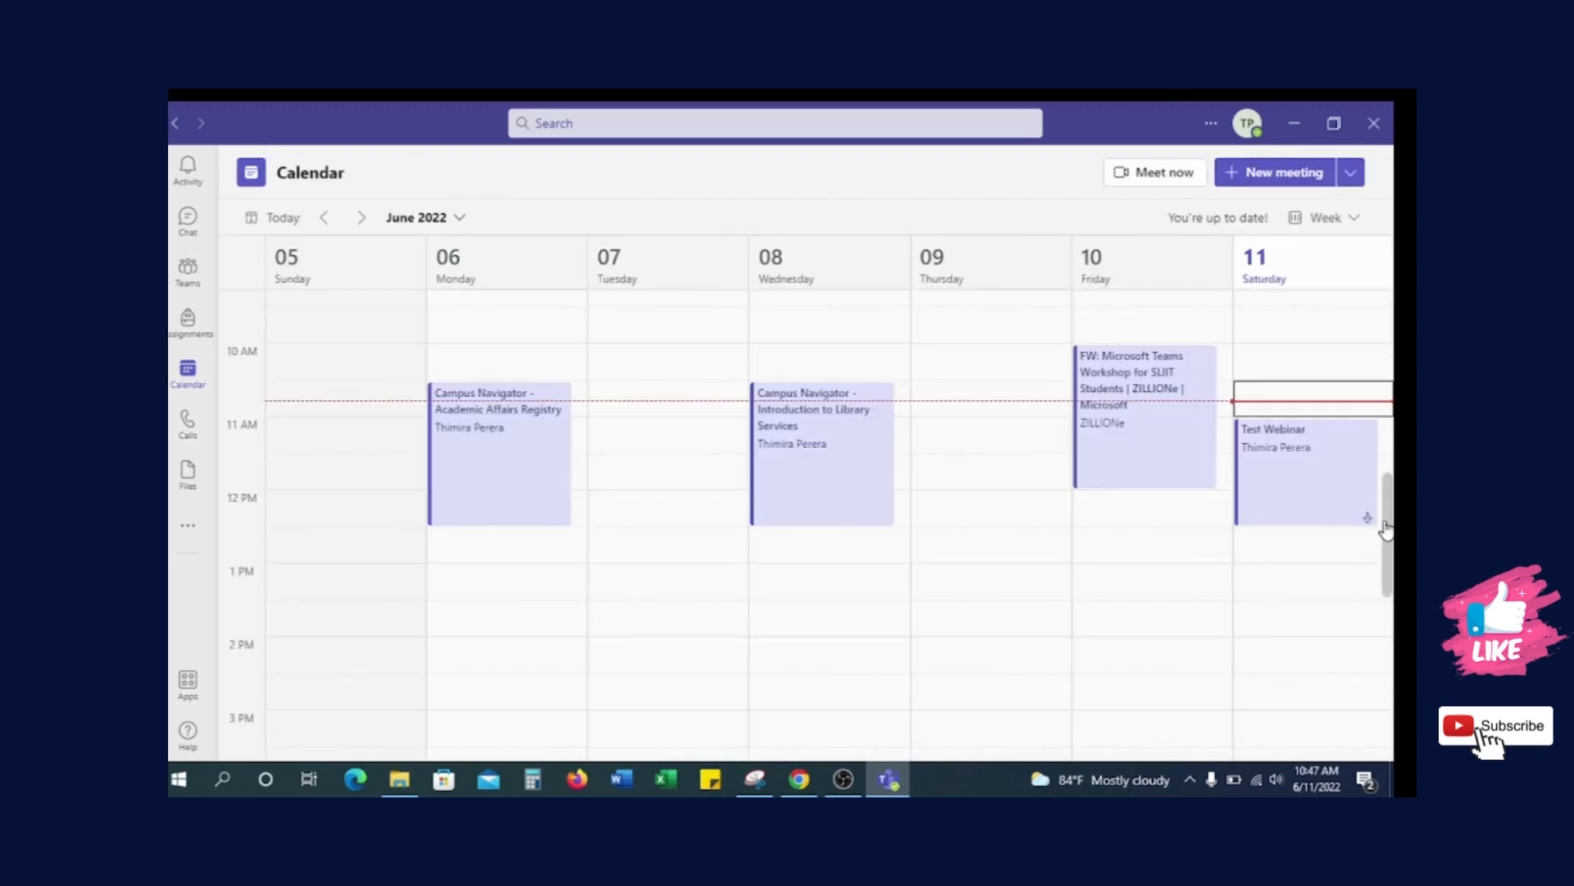
Join the Test Webinar on Saturday the 11th from the calendar, with its window maximized and the microphone turned off
{"action": "left_click", "coordinate": [1283, 436]}
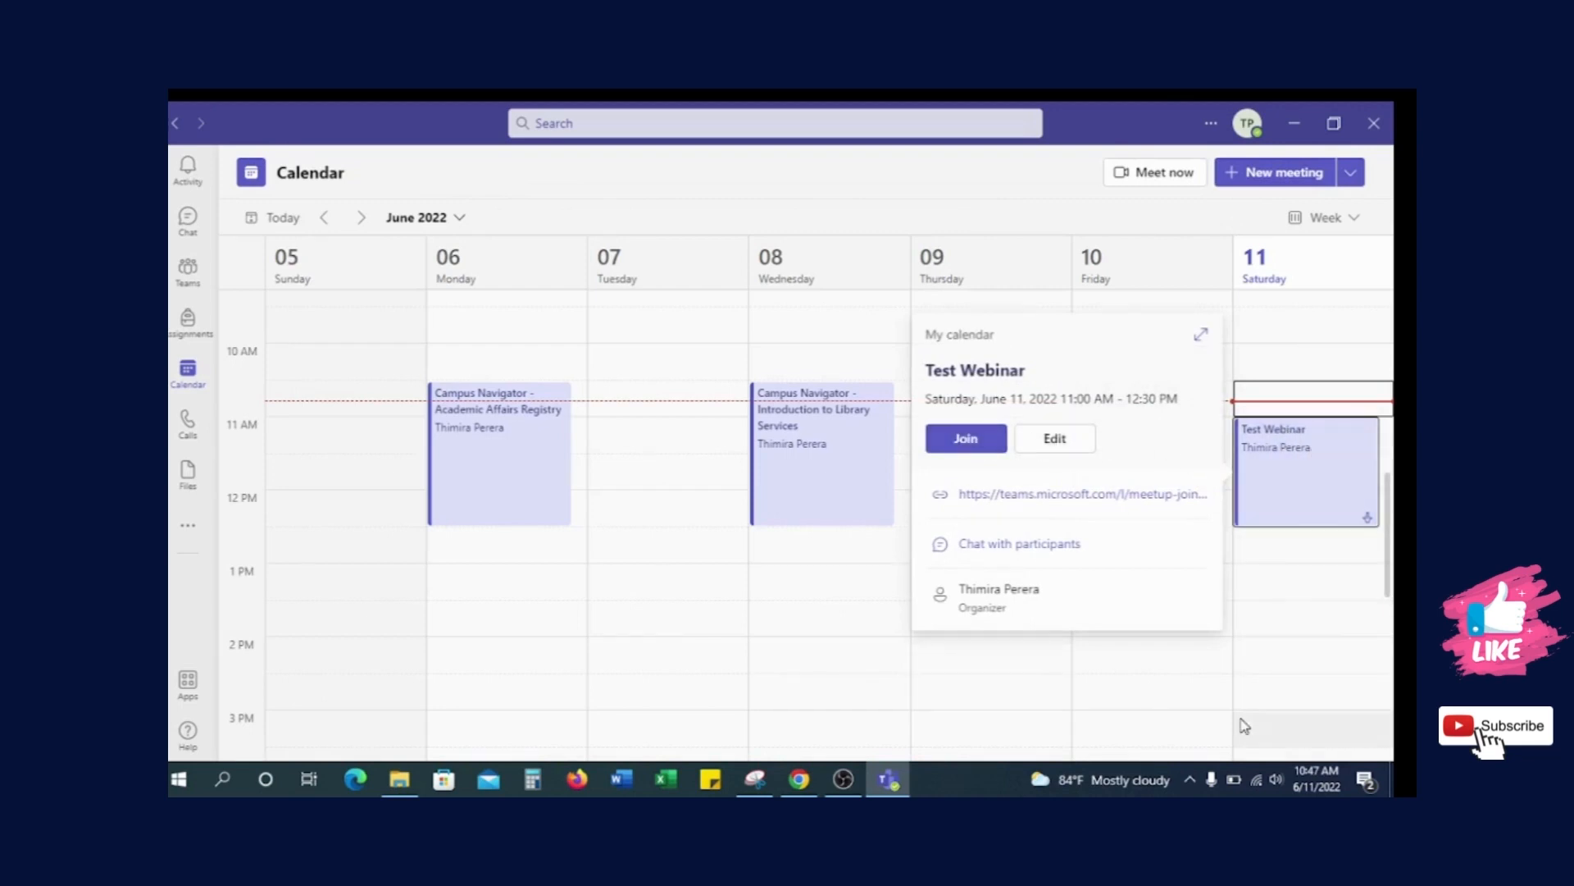
{"action": "left_click", "coordinate": [995, 693]}
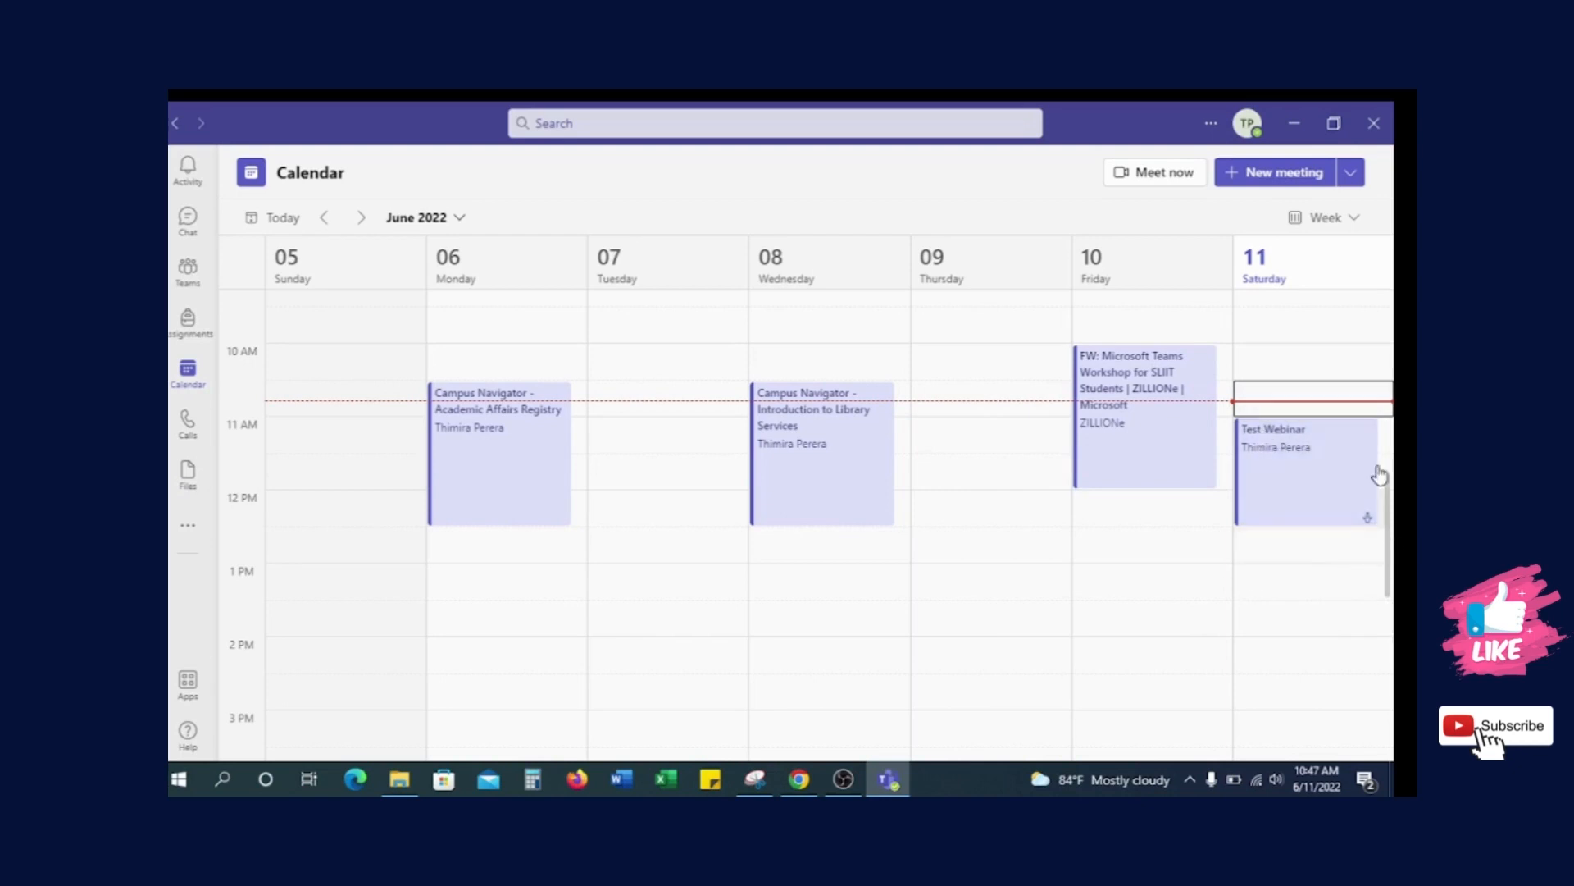
{"action": "left_click", "coordinate": [1267, 434]}
{"action": "left_click", "coordinate": [945, 451]}
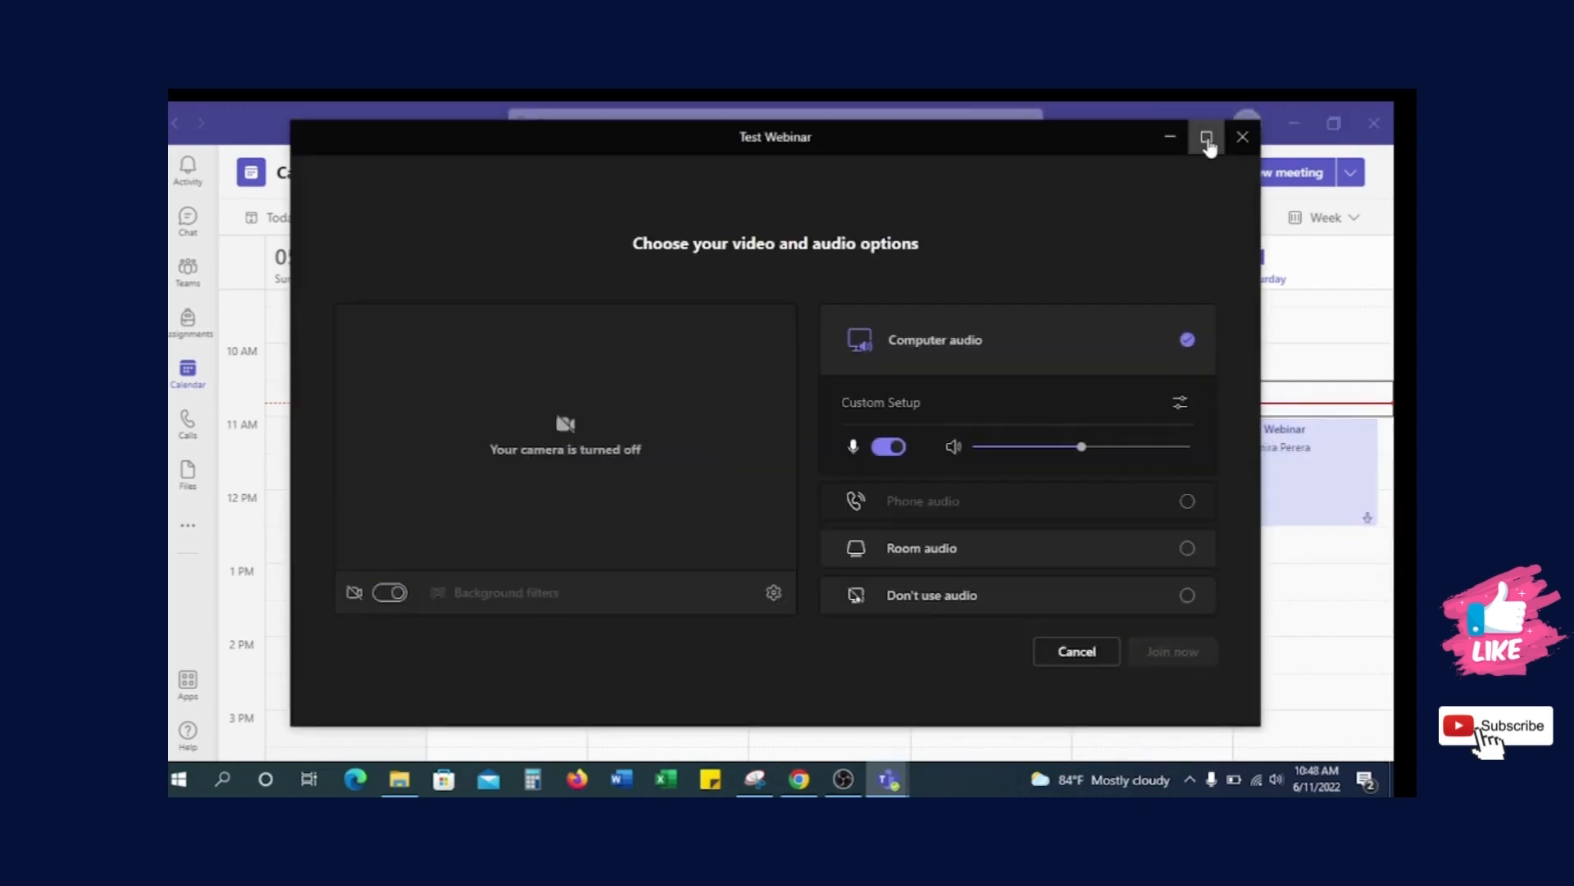
{"action": "left_click", "coordinate": [1206, 136]}
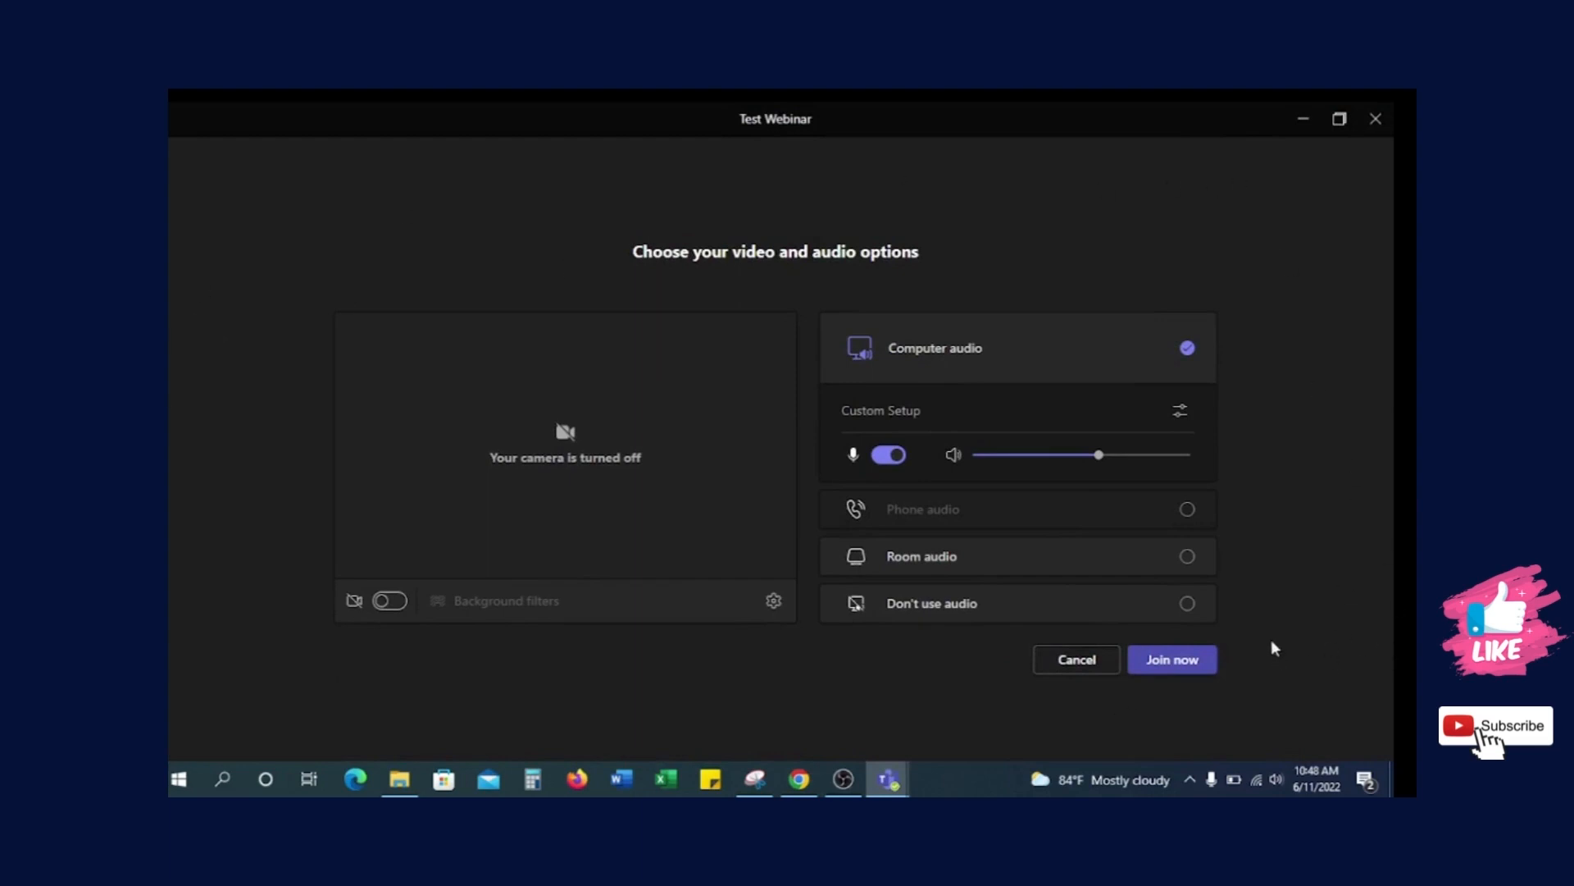
{"action": "left_click", "coordinate": [876, 459]}
{"action": "left_click", "coordinate": [1186, 667]}
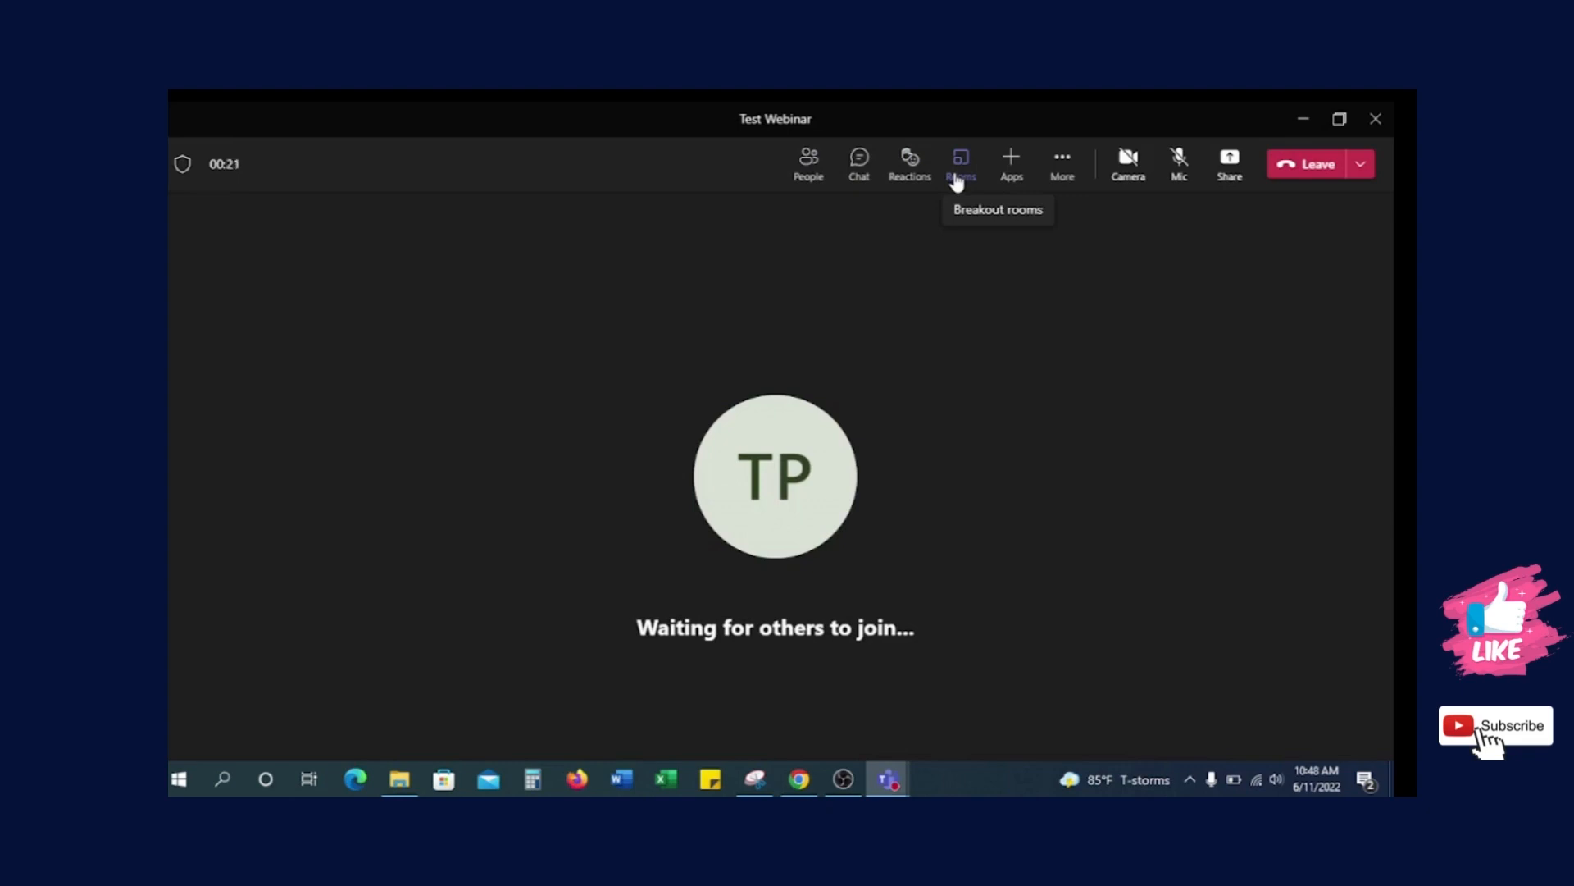
Examine the apps that can be added to the meeting and the additional meeting options, such as notes, recording and live captions
{"action": "left_click", "coordinate": [1014, 164]}
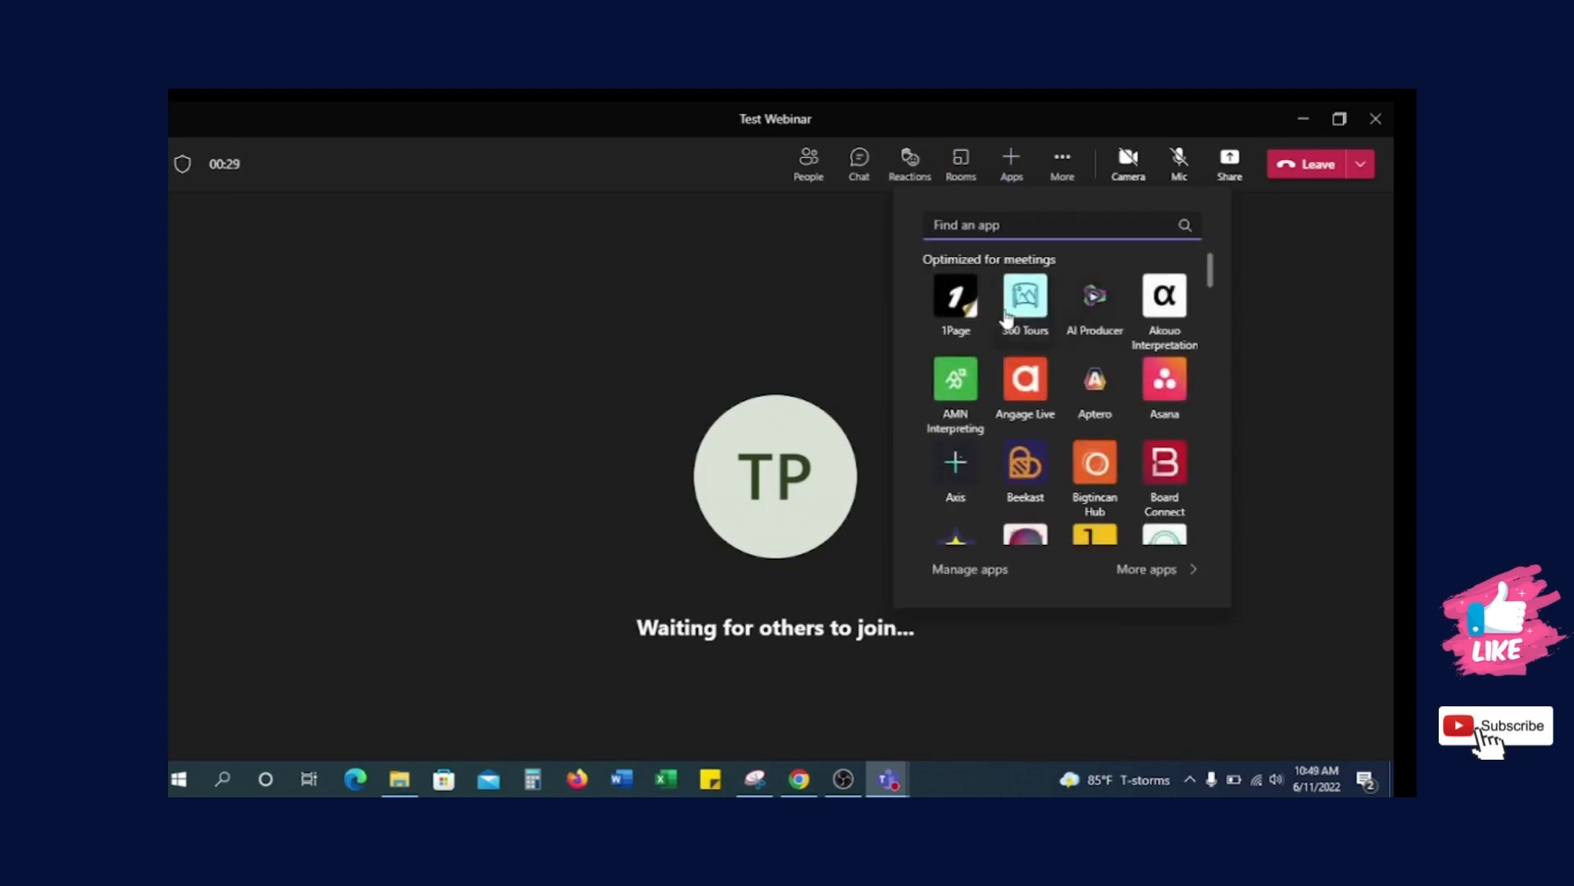
{"action": "scroll", "coordinate": [1091, 385], "scroll_direction": "down", "scroll_amount": 8}
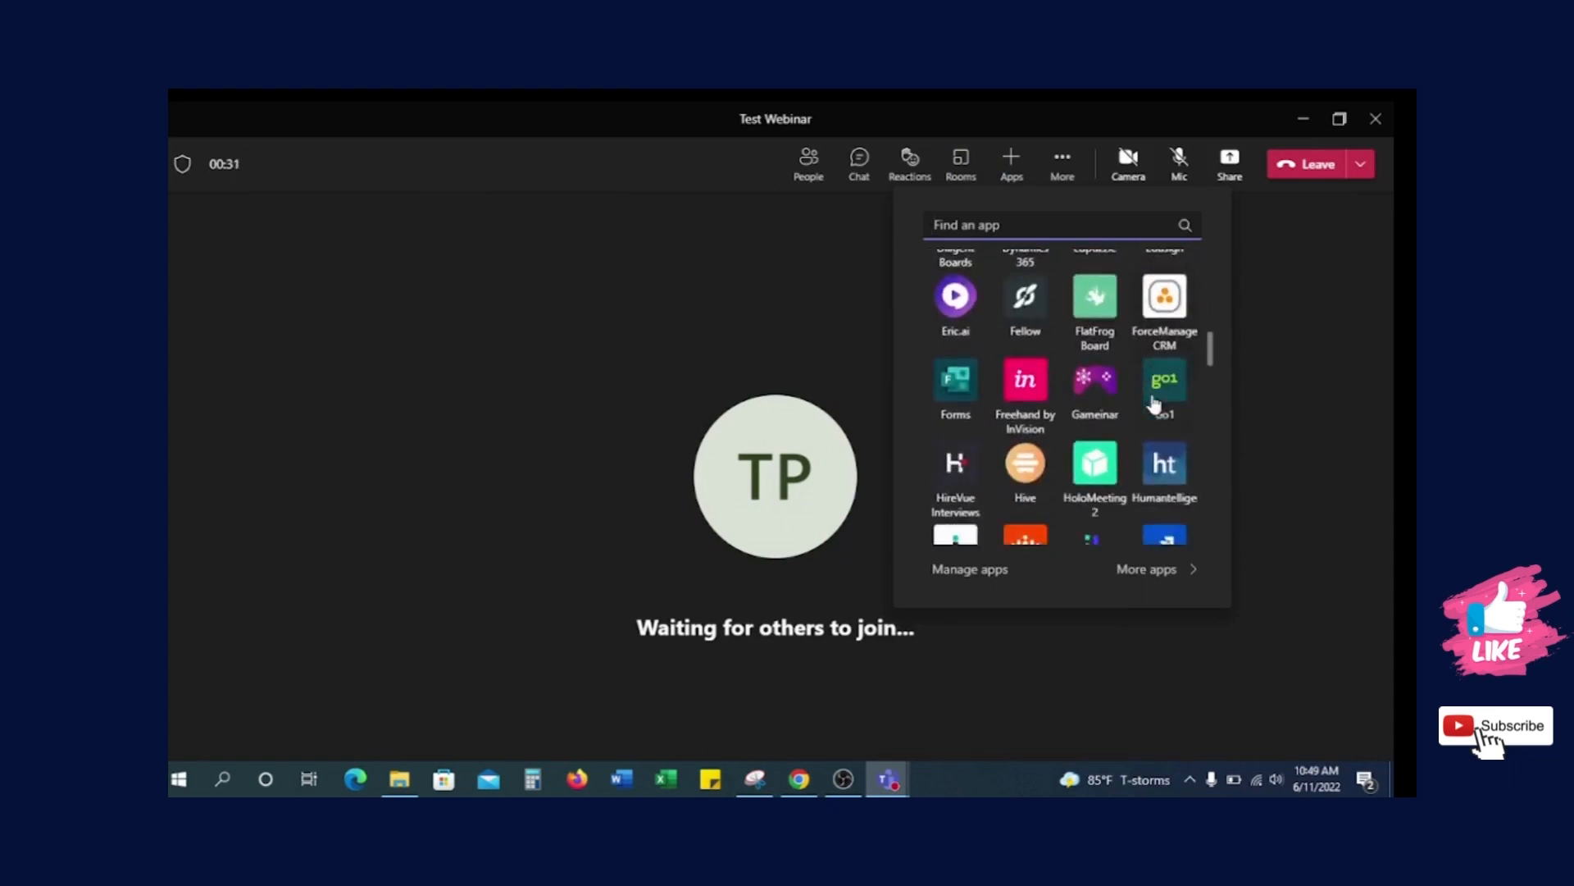
{"action": "scroll", "coordinate": [1171, 405], "scroll_direction": "up", "scroll_amount": 2}
{"action": "scroll", "coordinate": [1171, 405], "scroll_direction": "up", "scroll_amount": 5}
{"action": "left_click", "coordinate": [1062, 162]}
{"action": "left_click", "coordinate": [1062, 161]}
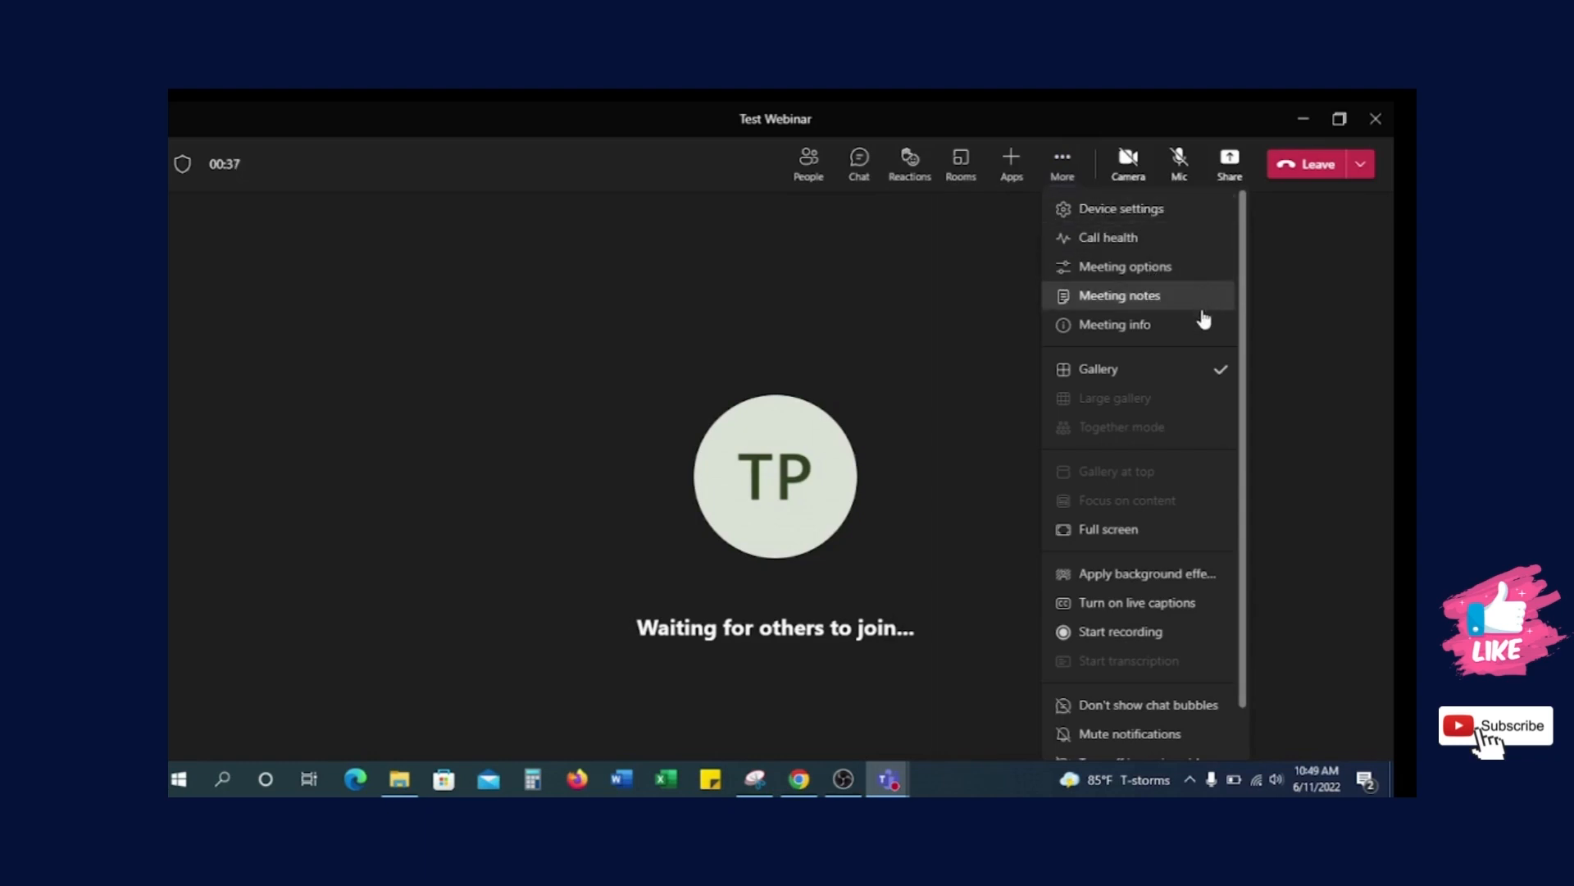
{"action": "scroll", "coordinate": [1217, 361], "scroll_direction": "down", "scroll_amount": 1}
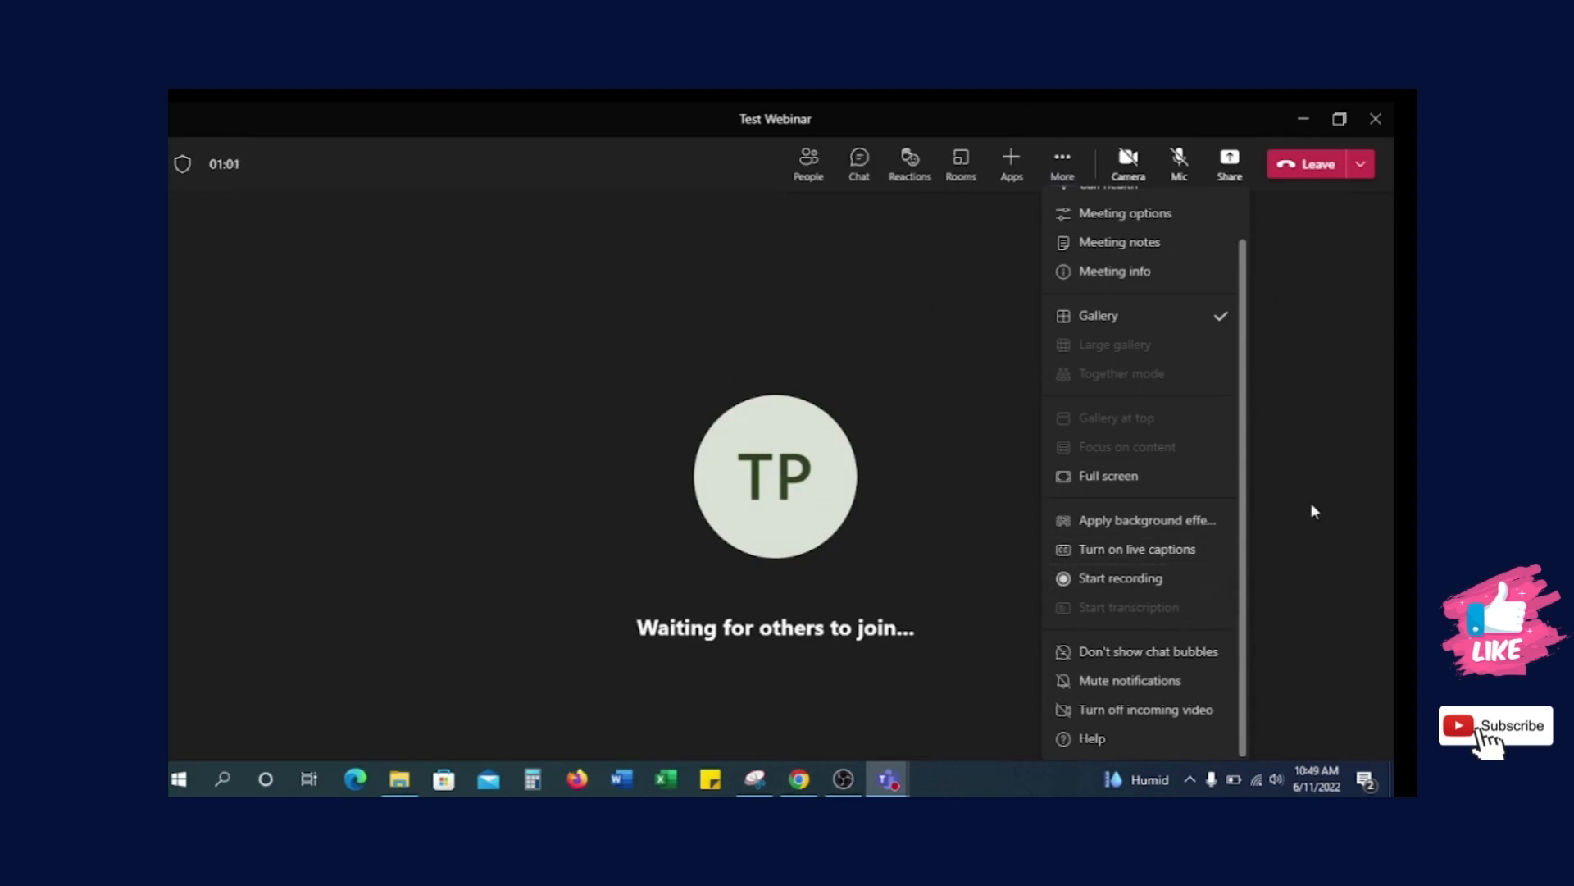
{"action": "left_click", "coordinate": [1321, 445]}
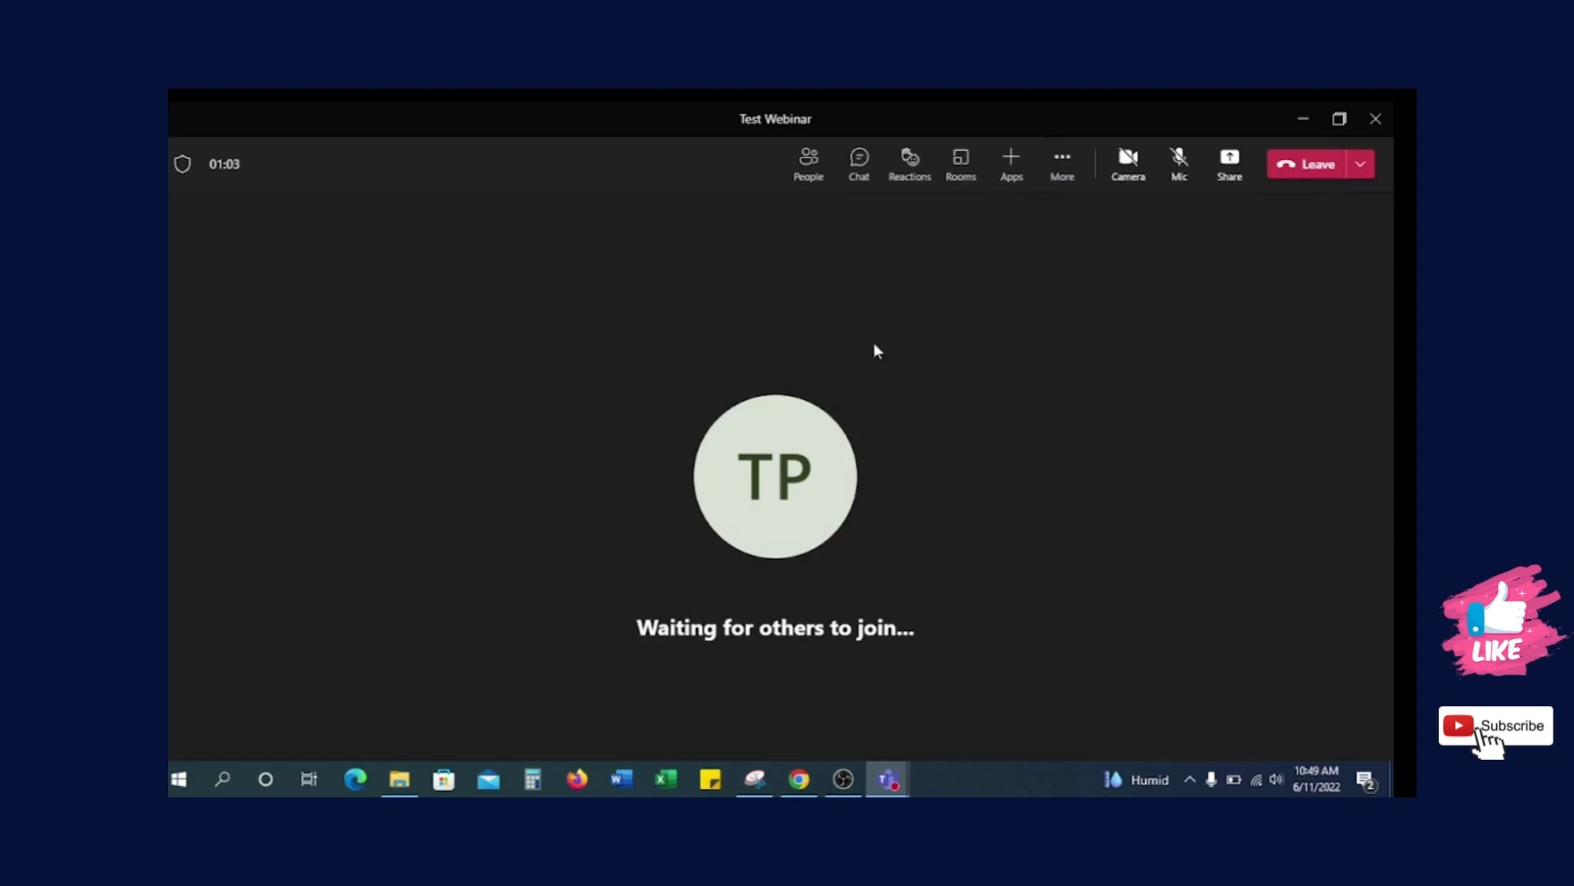
Leave the Test Webinar and close the main calendar window
{"action": "left_click", "coordinate": [1337, 171]}
{"action": "left_click", "coordinate": [795, 533]}
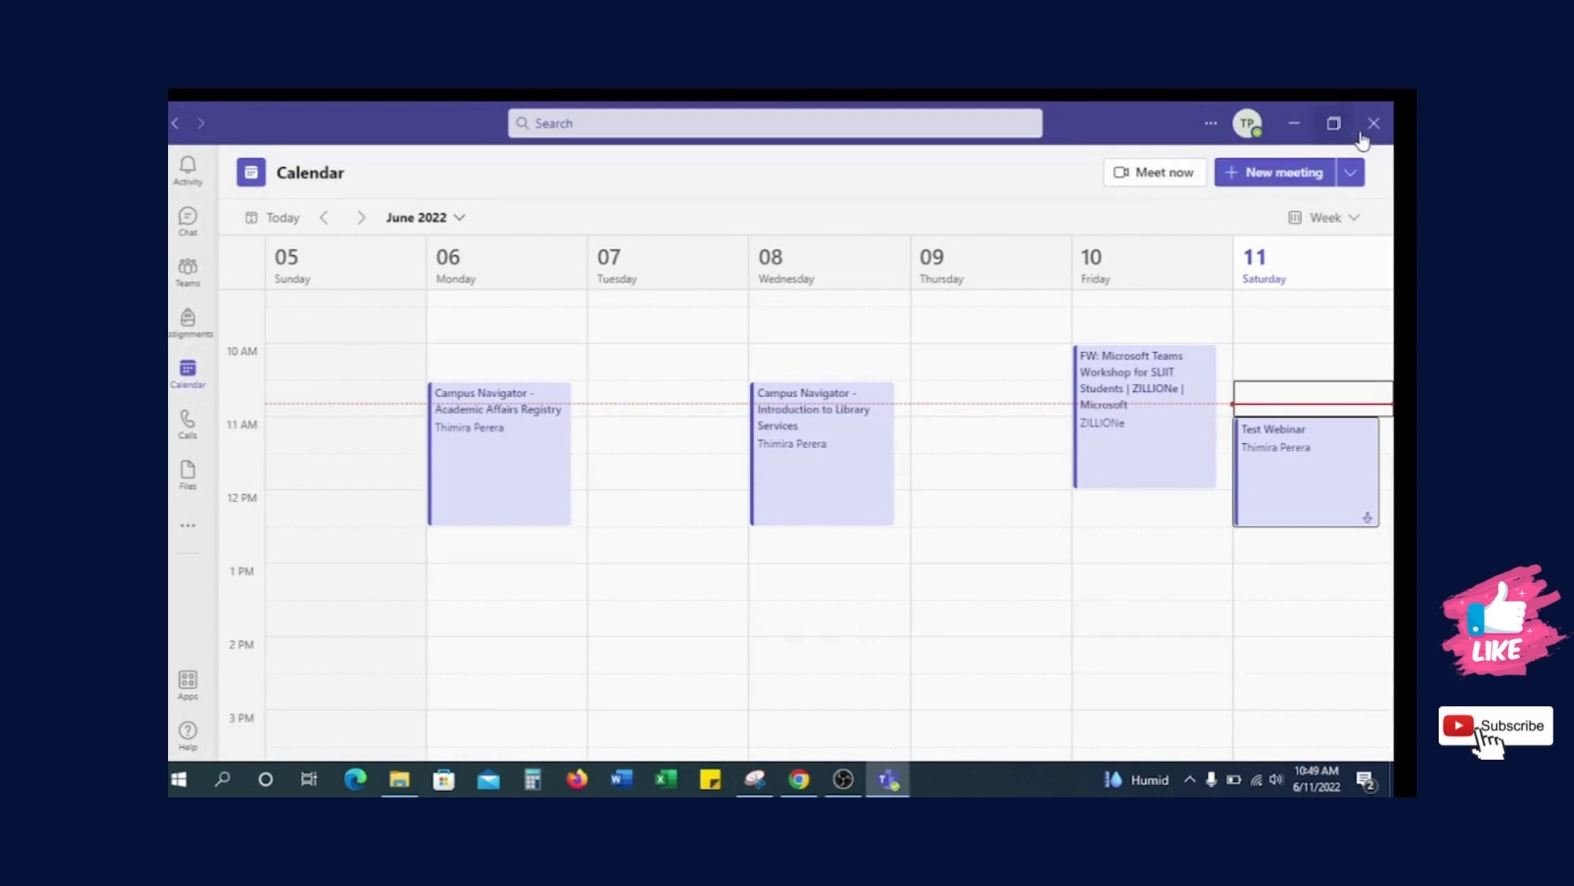
{"action": "left_click", "coordinate": [1374, 124]}
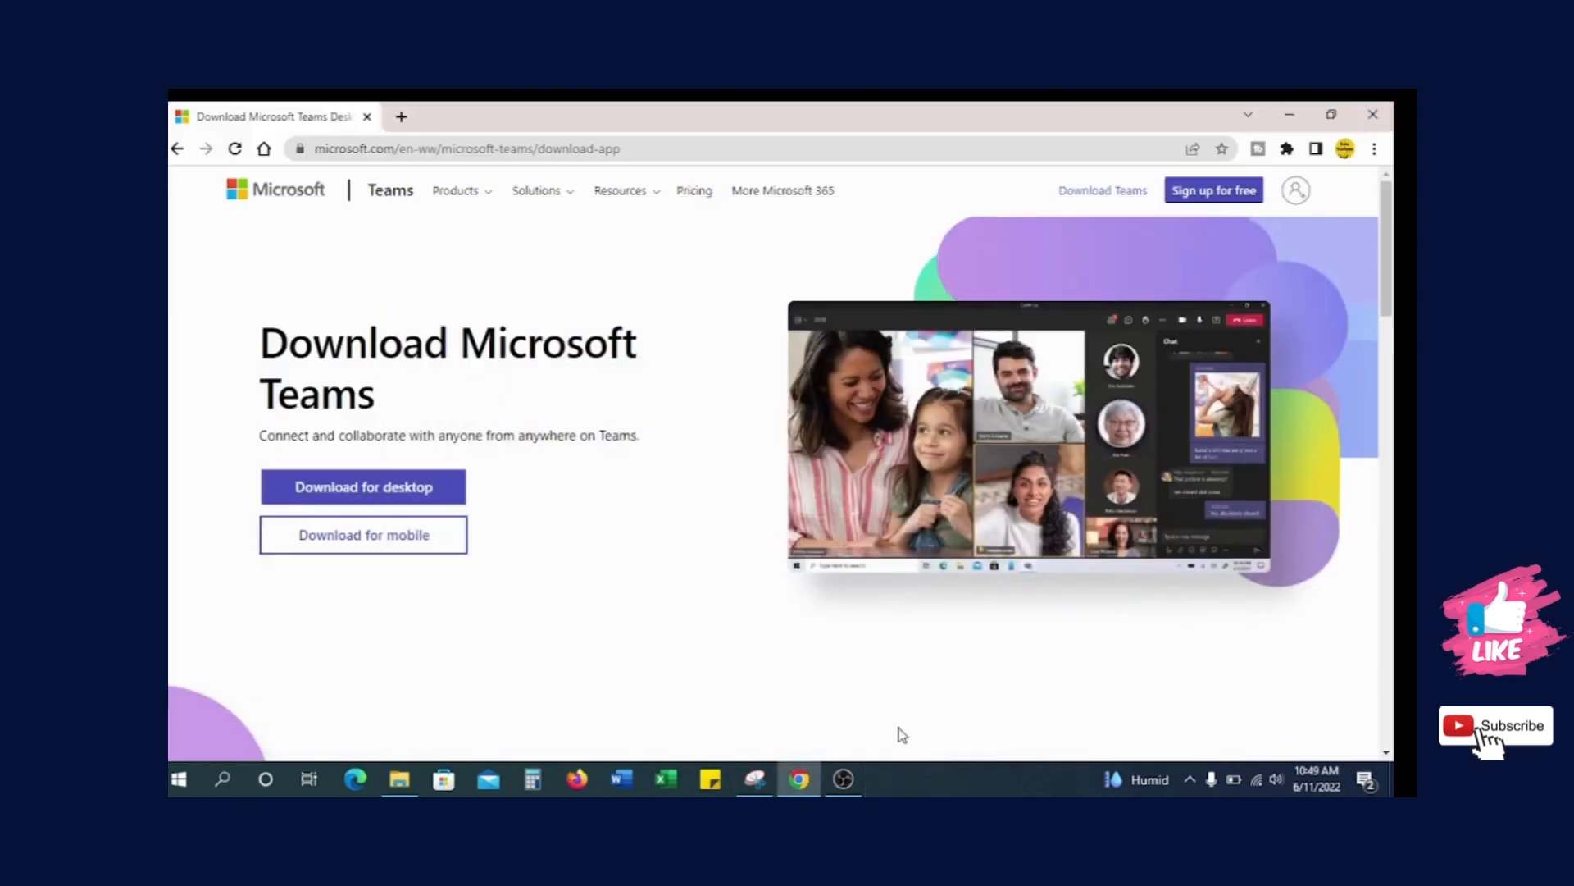